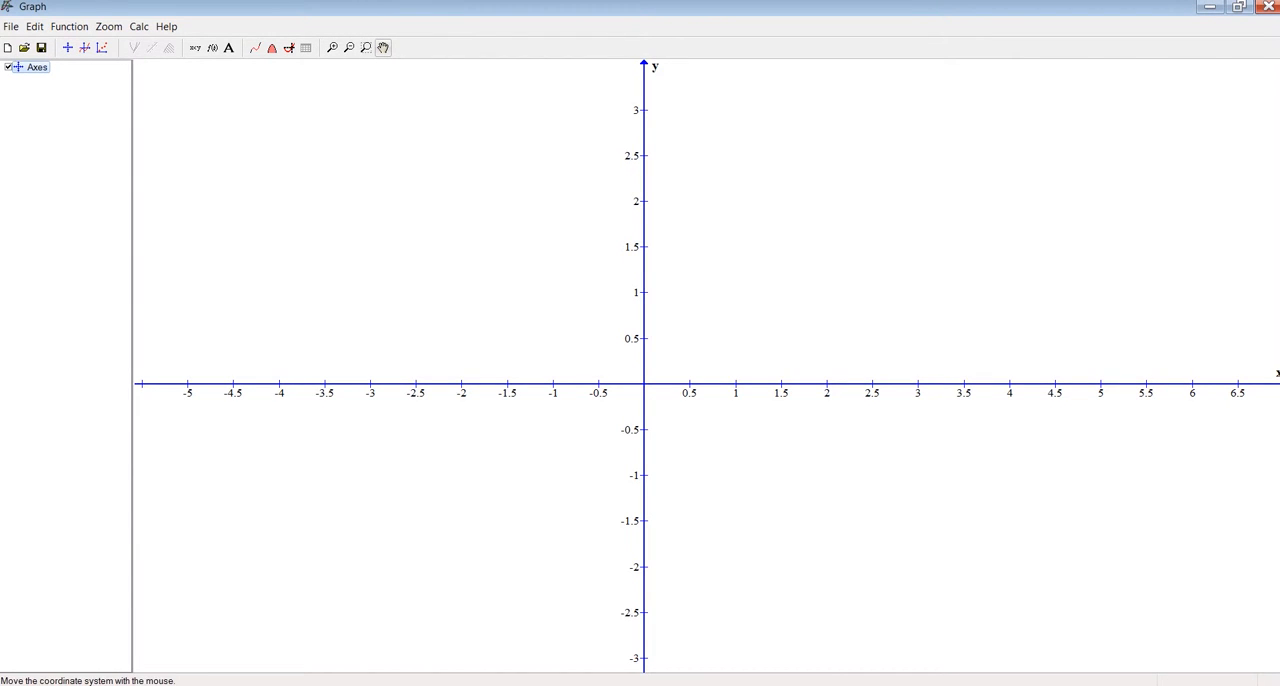
Explore the empty coordinate system by panning it, zooming in and out, and zooming into a region around the positive axes
drag(615, 177, 569, 205)
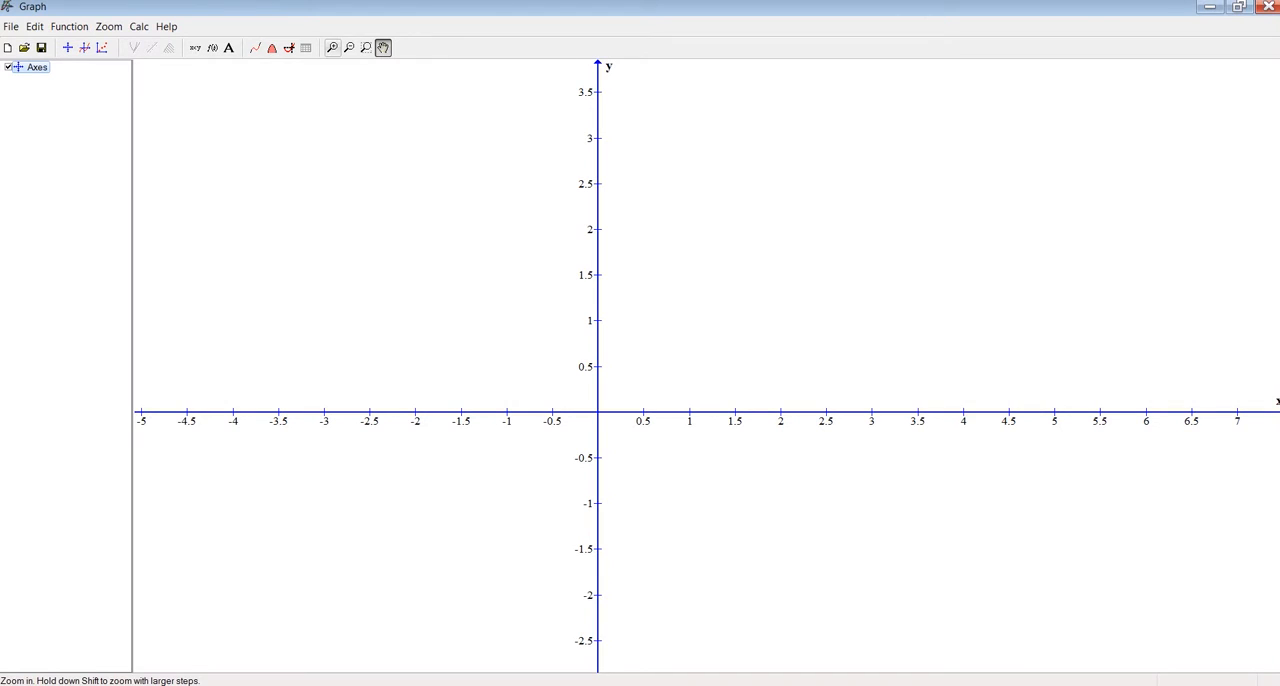
click(332, 47)
click(349, 47)
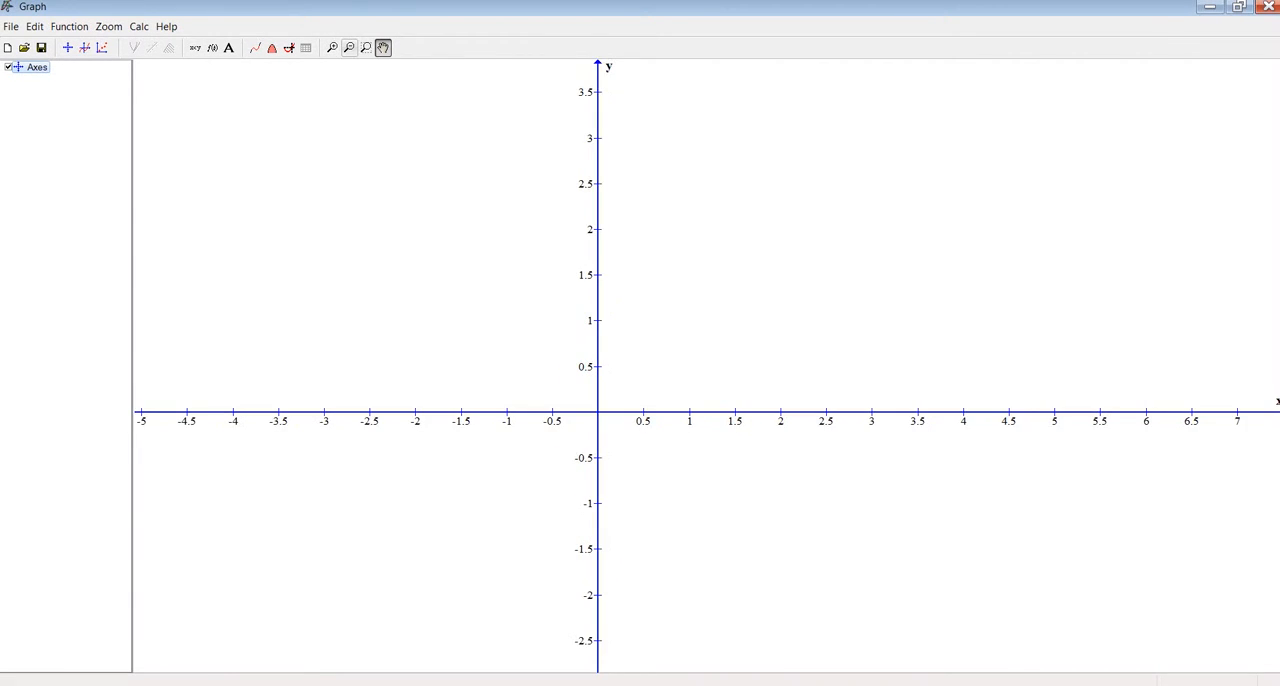
click(349, 47)
scroll(611, 273, down, 4)
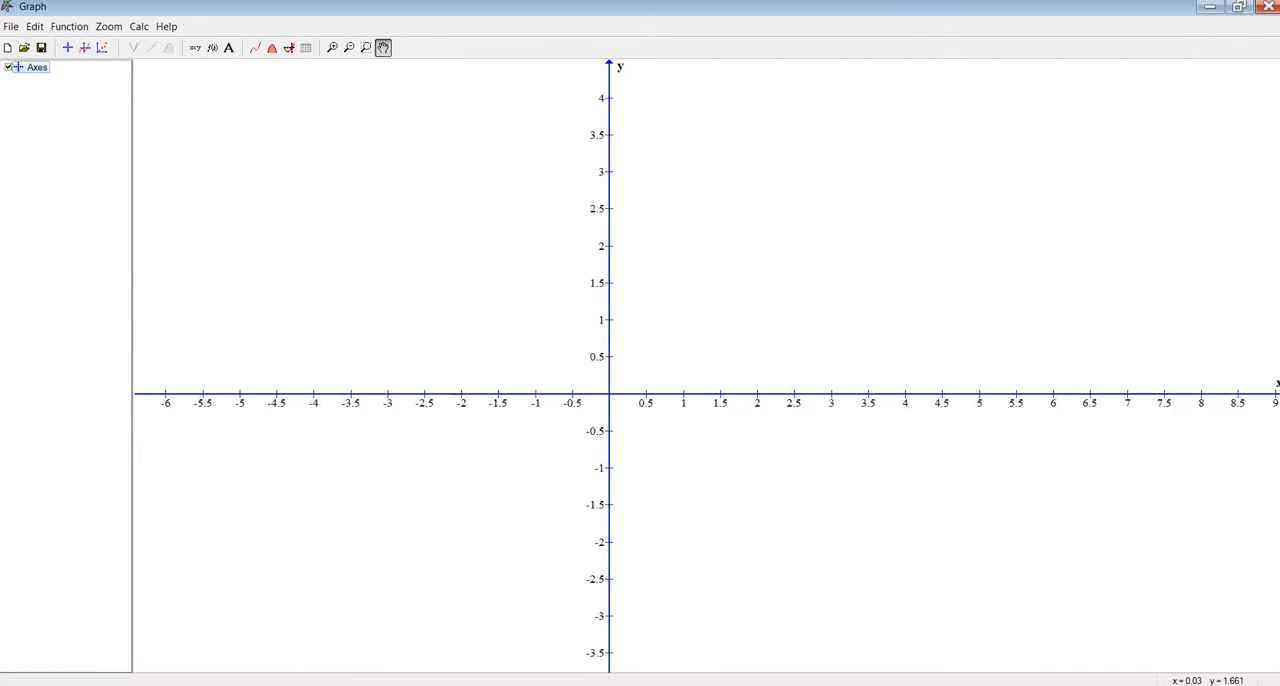
scroll(611, 273, up, 2)
scroll(612, 271, up, 2)
scroll(612, 271, down, 3)
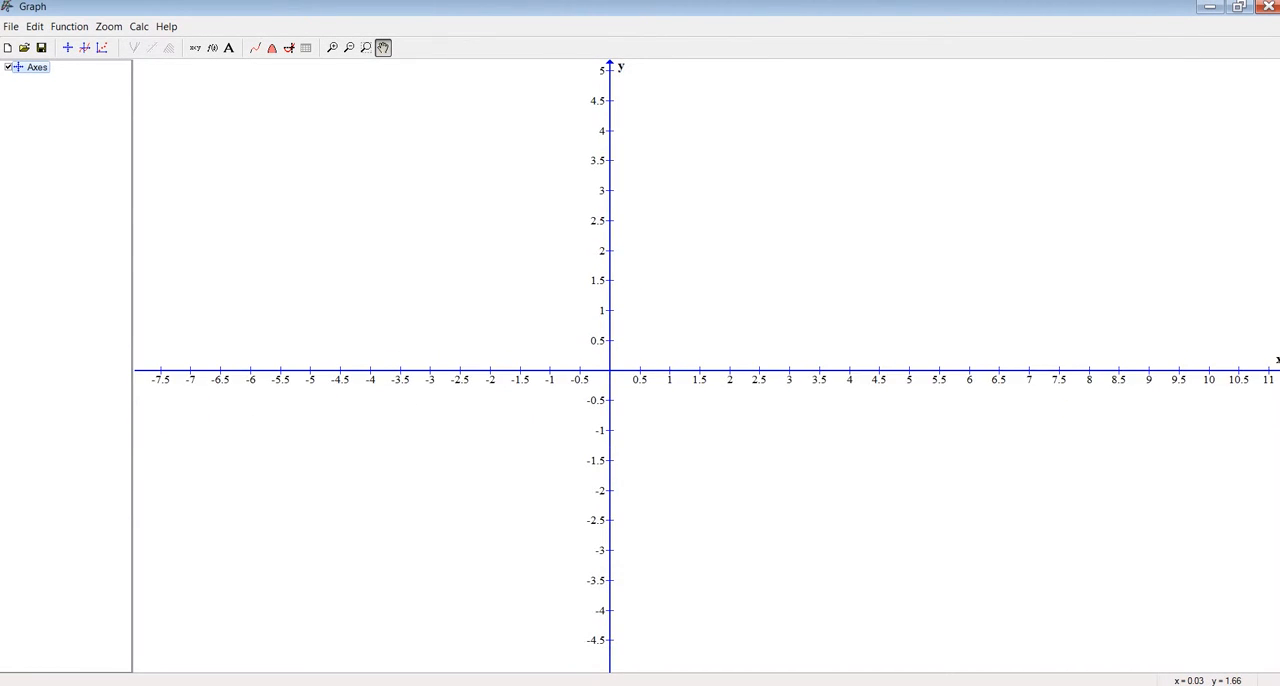
scroll(612, 271, up, 2)
drag(593, 271, 646, 276)
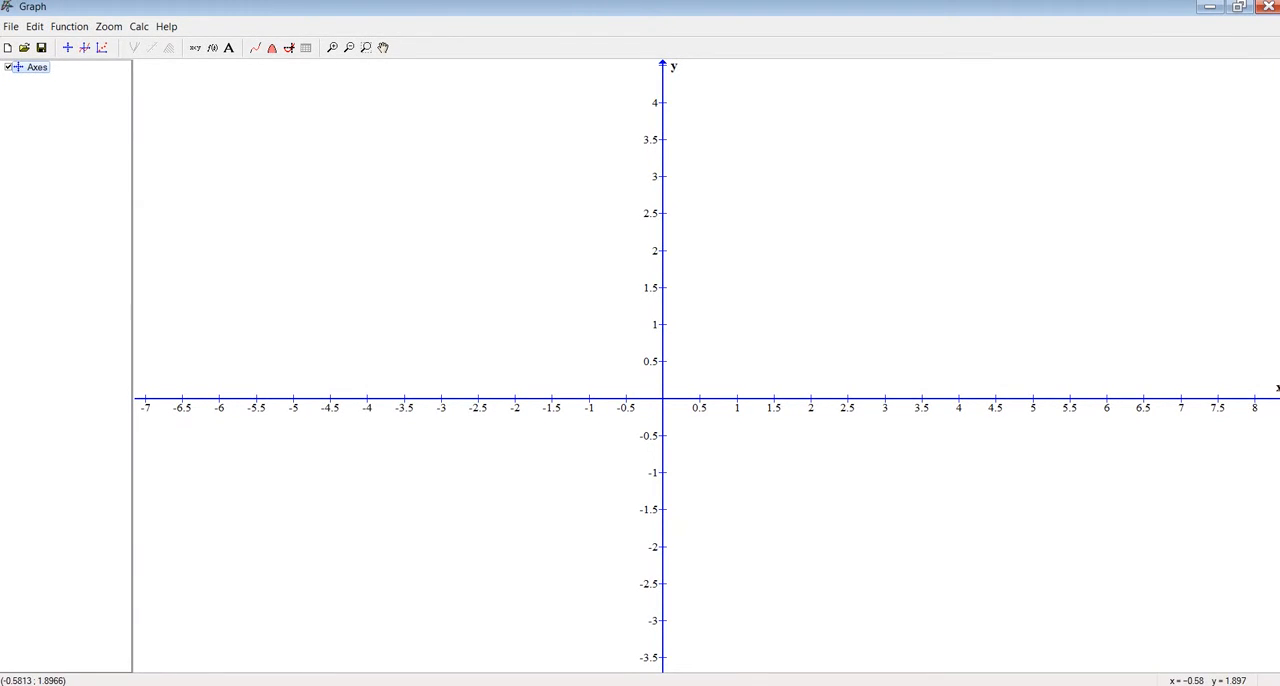
drag(615, 163, 1066, 452)
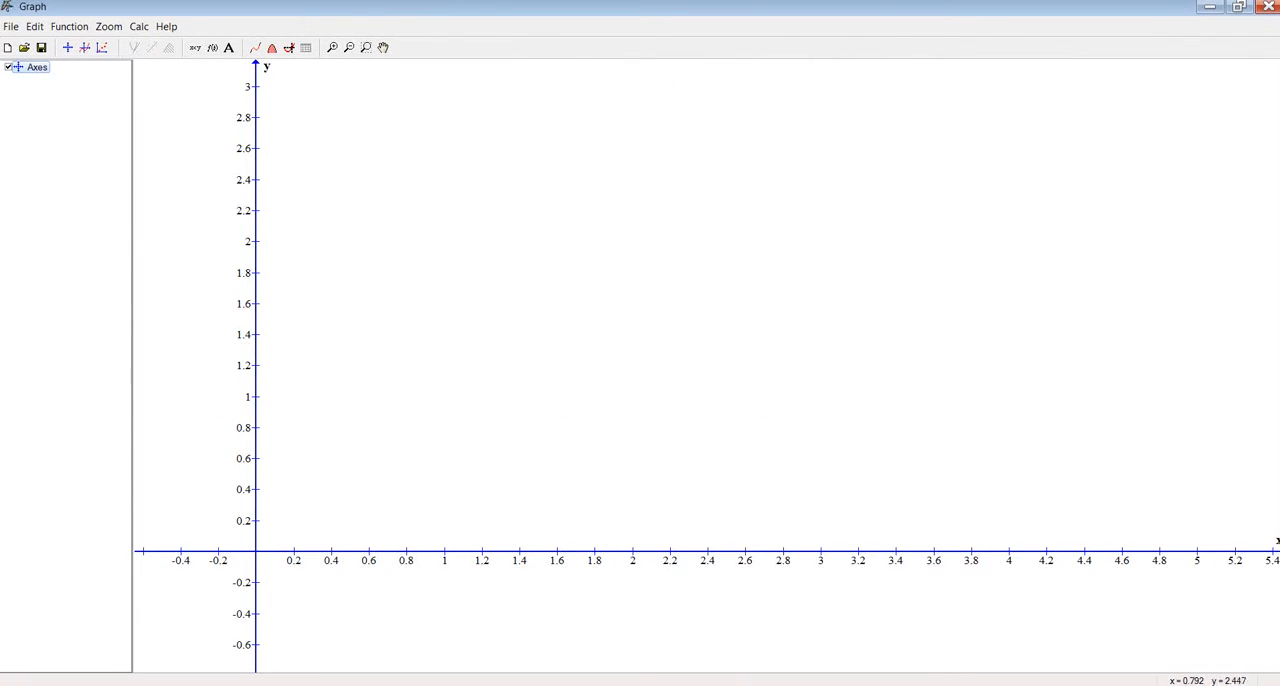
Pan and zoom out the coordinate system until x spans about -11 to 18 and y about -7 to 11
click(383, 48)
drag(343, 359, 775, 229)
scroll(700, 345, down, 5)
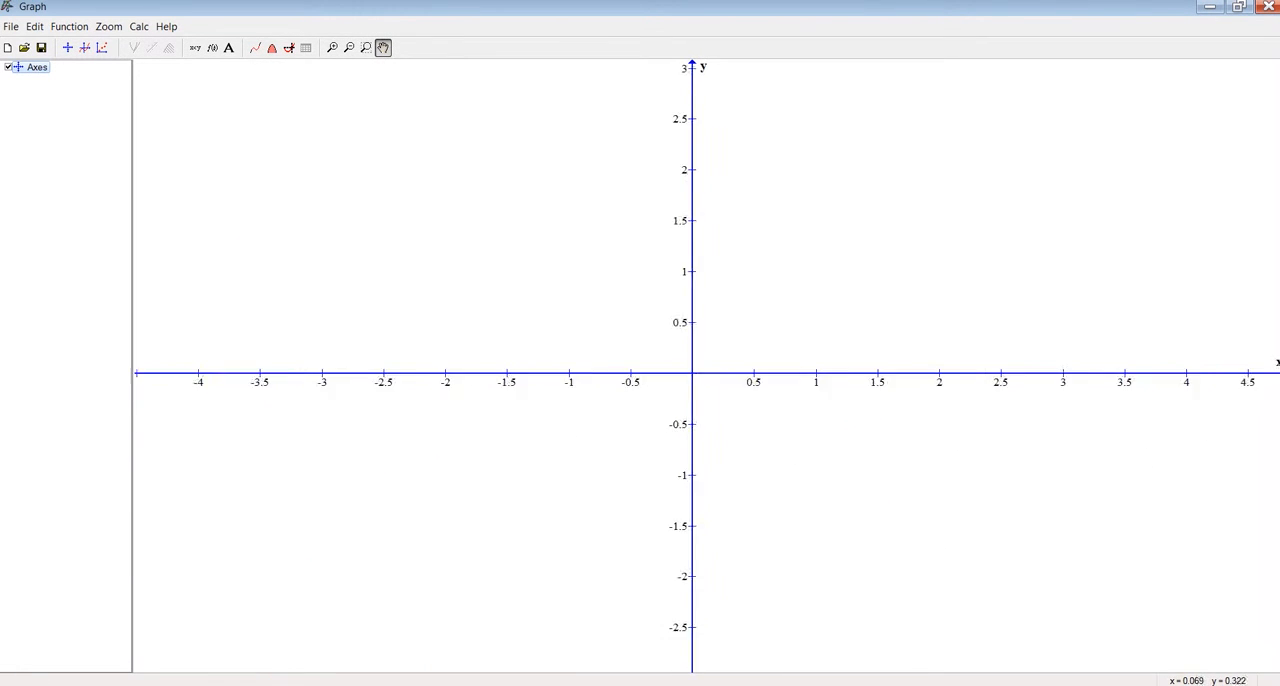
scroll(698, 340, down, 2)
drag(726, 320, 617, 366)
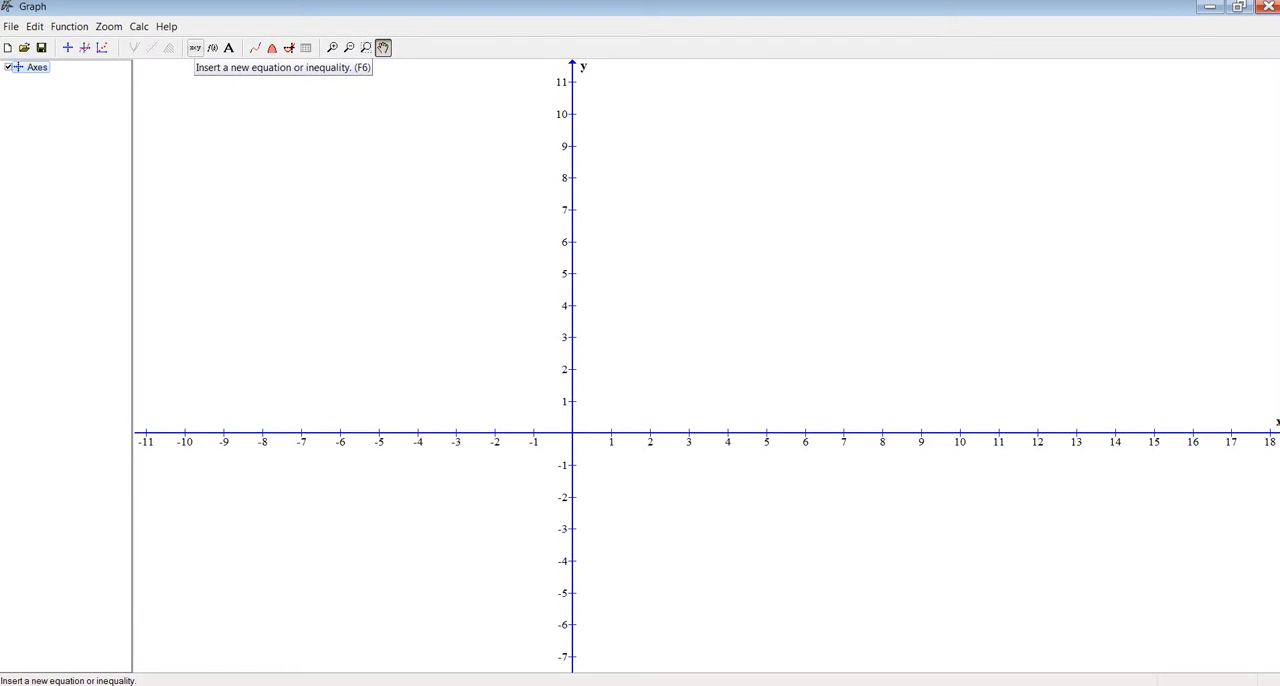
Insert the relation y=0 with a line width of 7
click(195, 48)
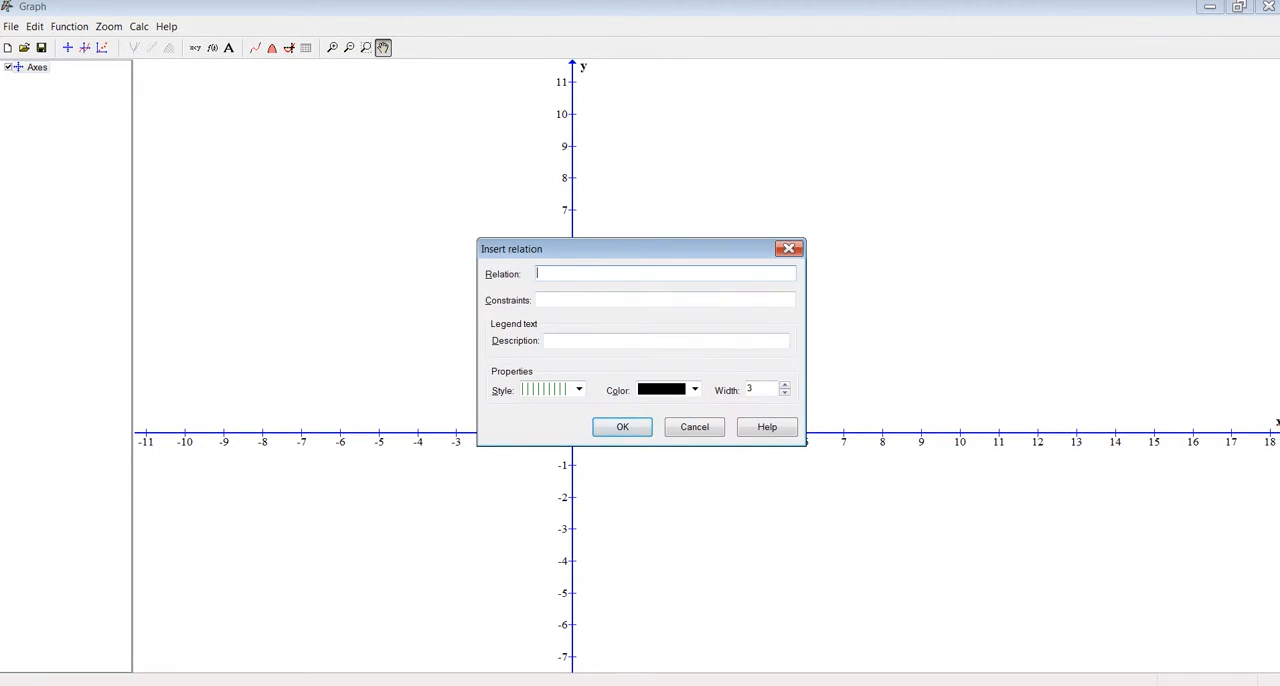
drag(640, 249, 640, 219)
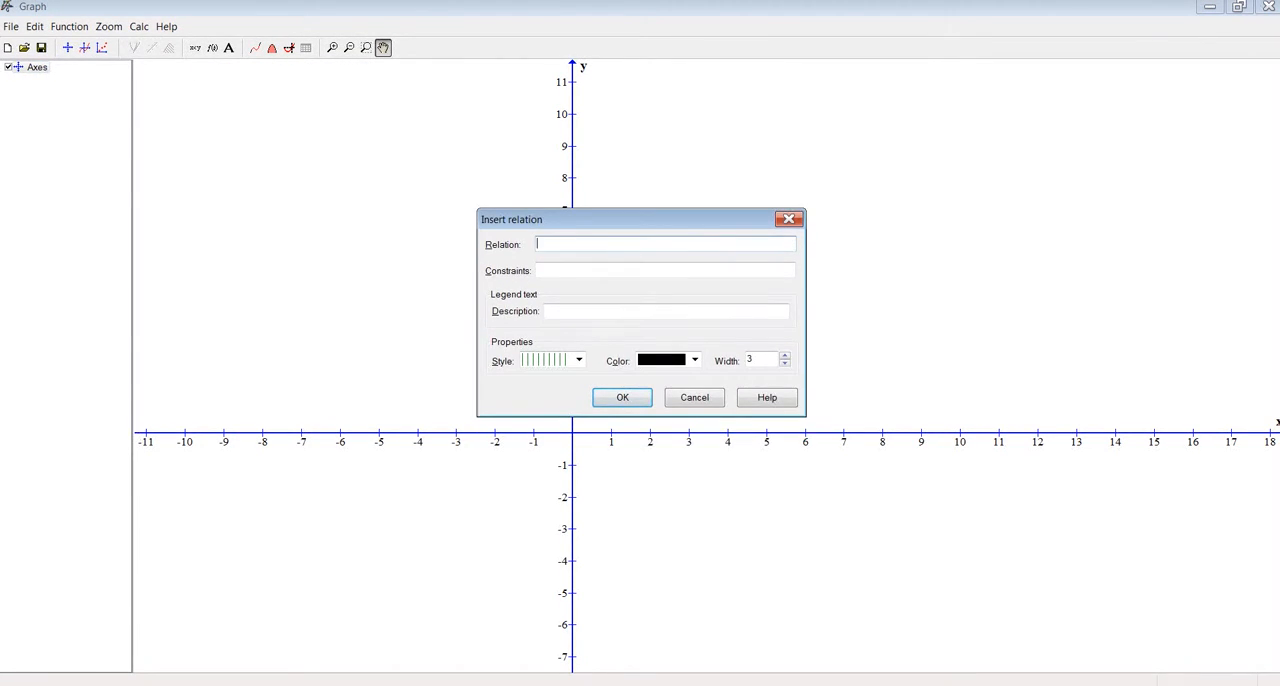
drag(640, 219, 378, 220)
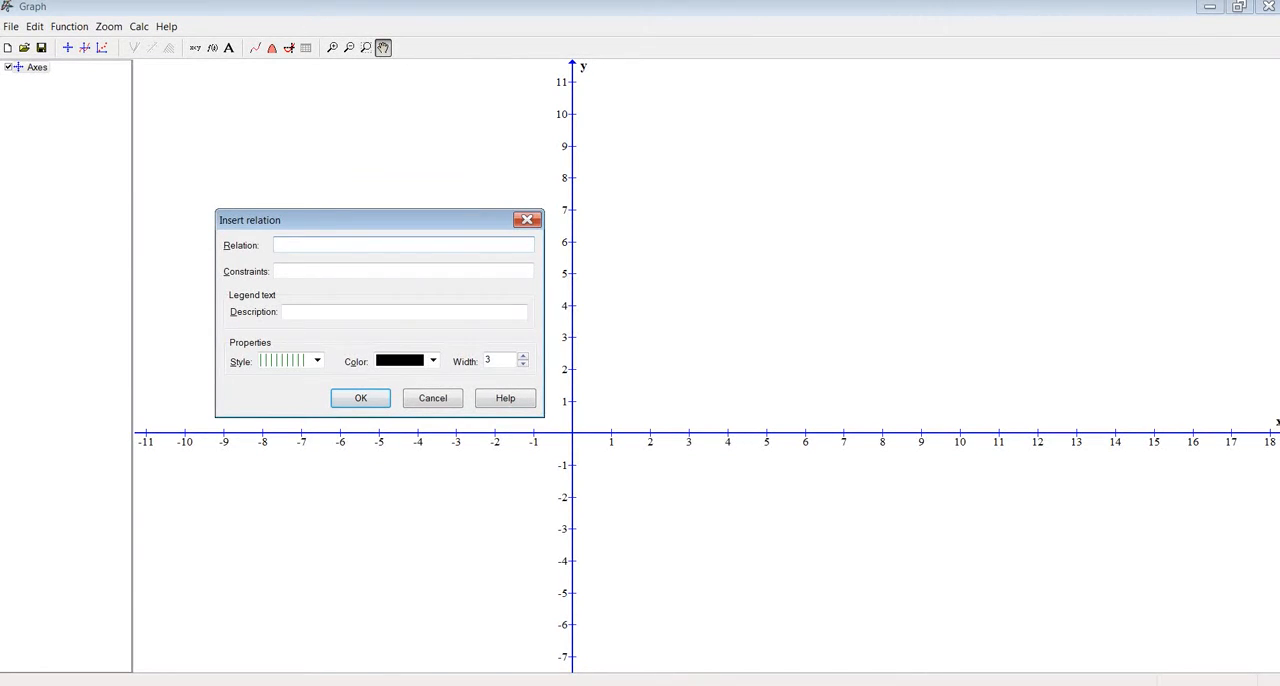
drag(378, 220, 386, 203)
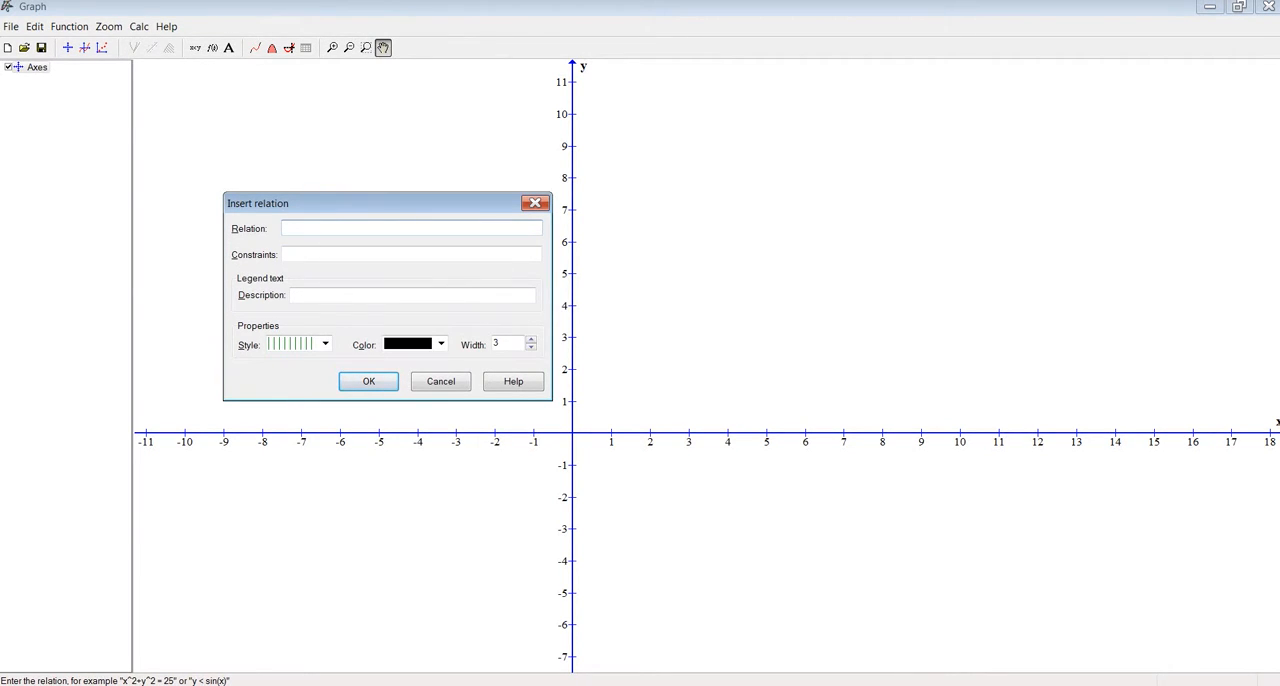
text(y=0)
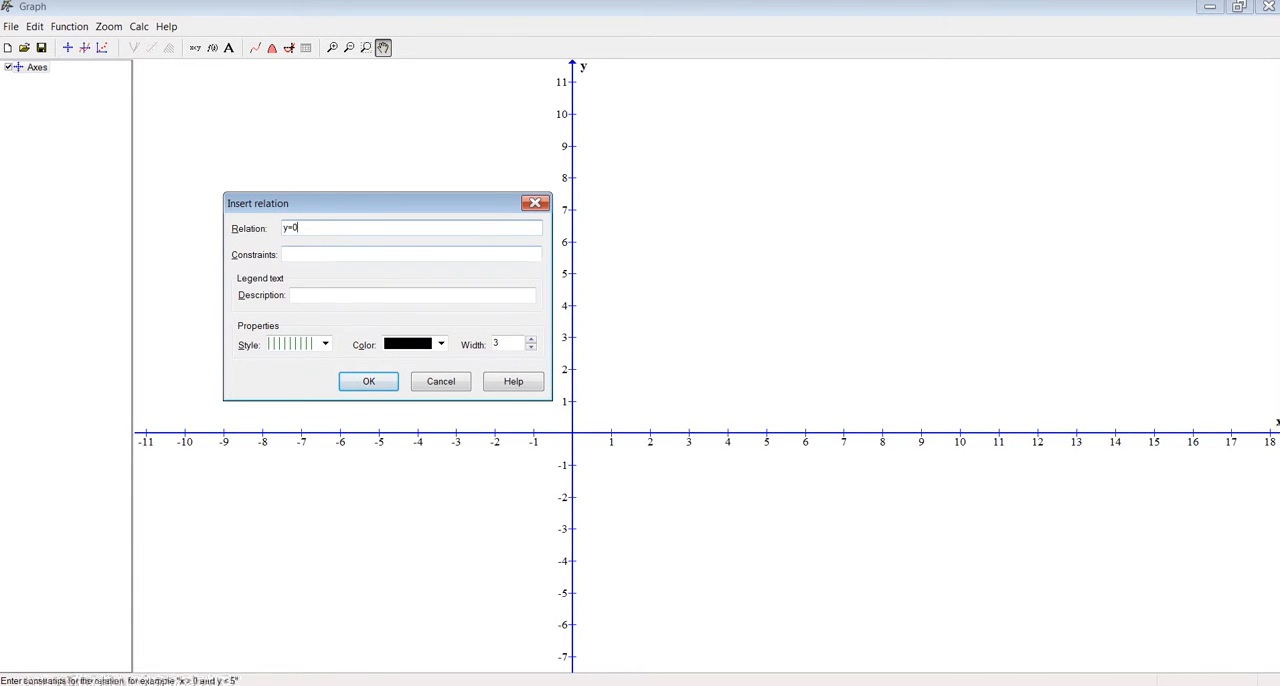
click(530, 339)
click(530, 339)
click(530, 339)
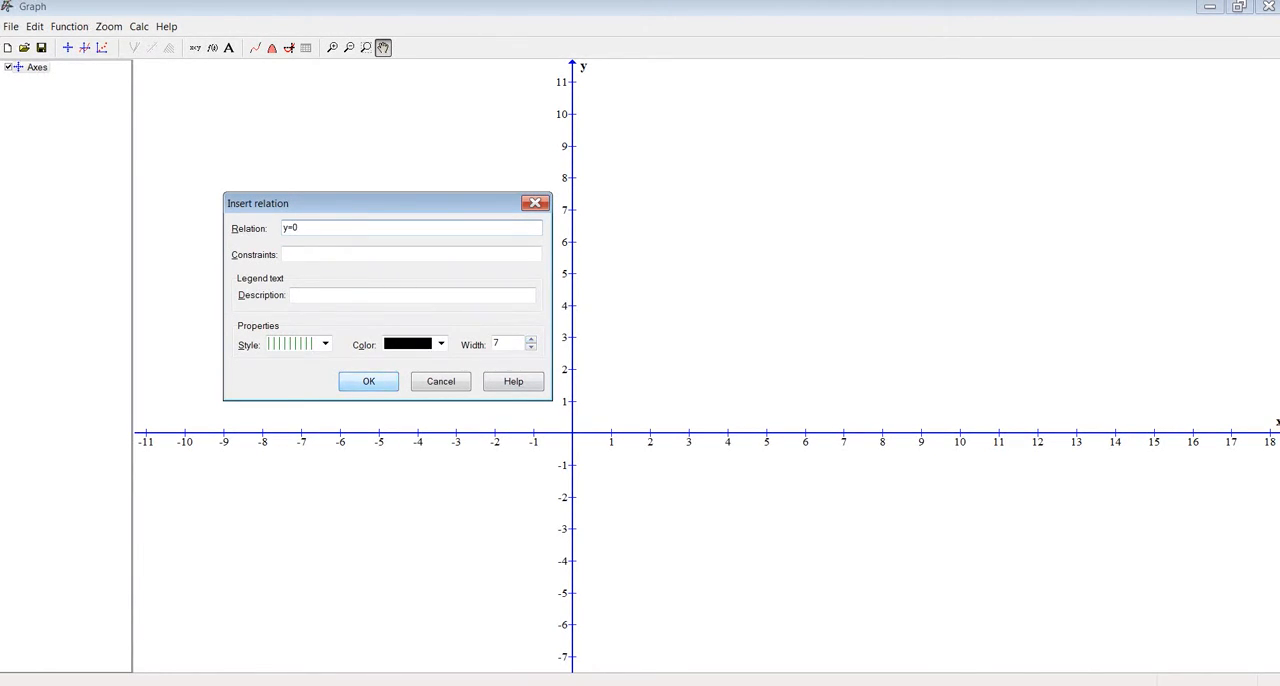
key(Return)
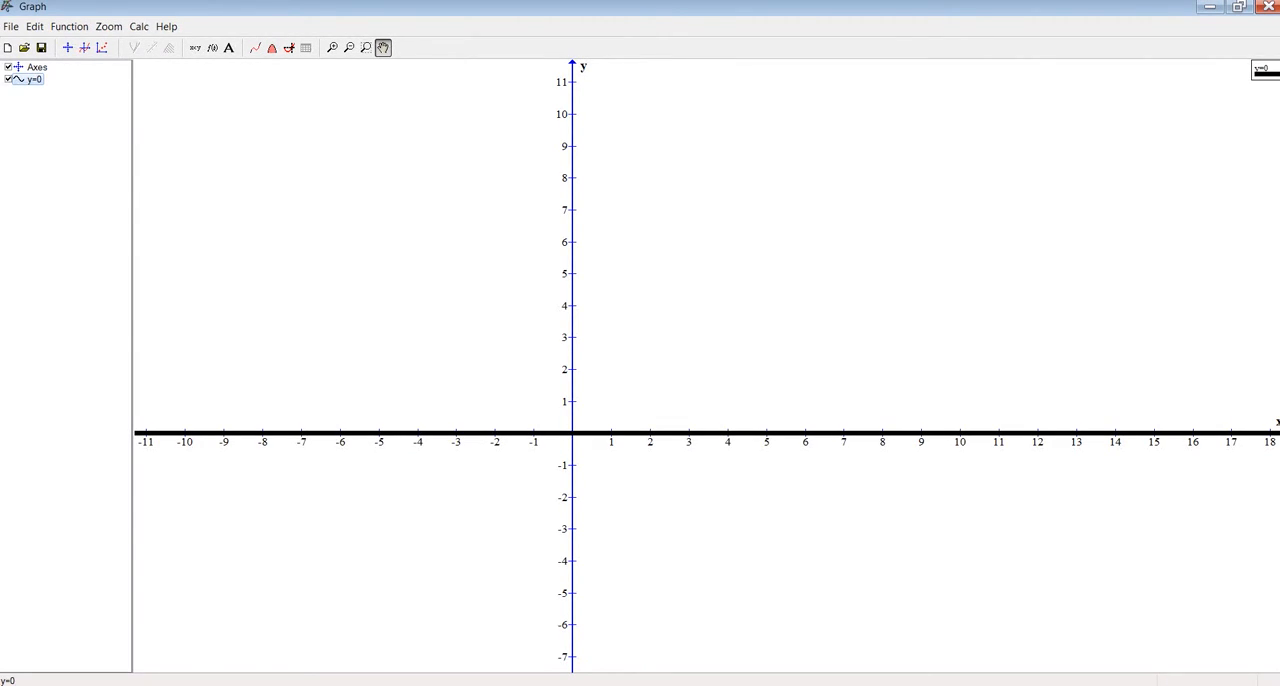
Add the constraint x>0 to the y=0 relation
double_click(34, 79)
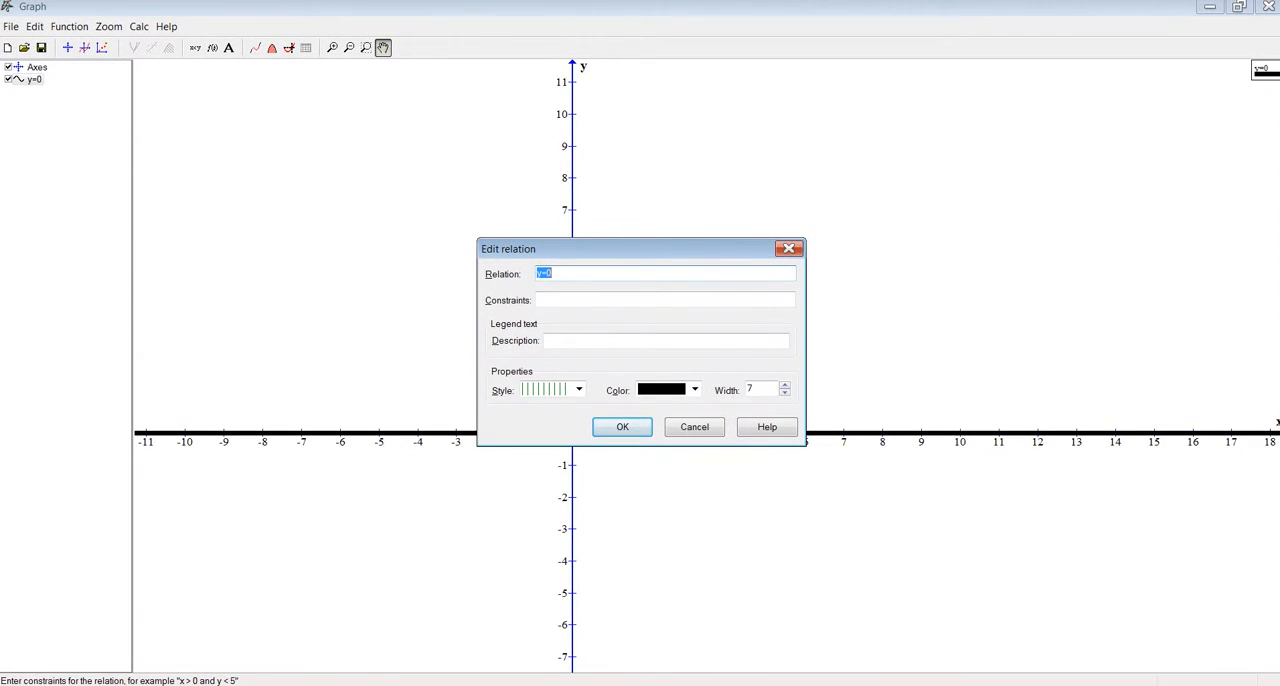
click(563, 299)
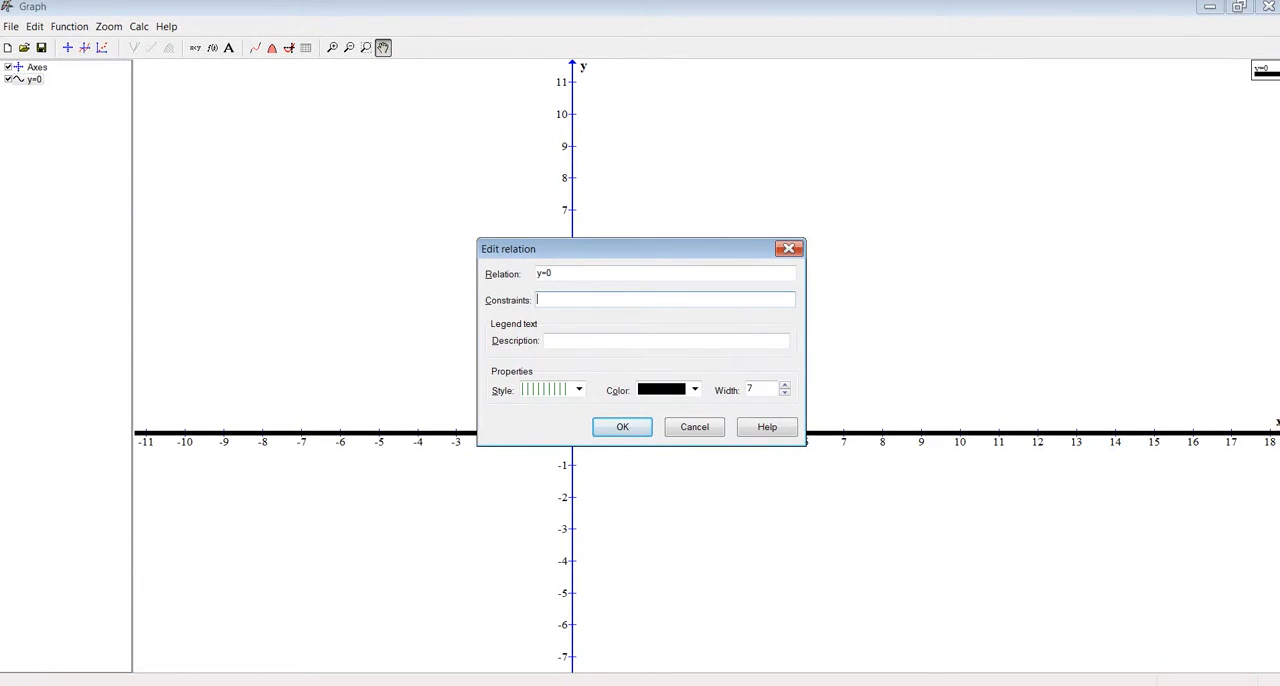
drag(598, 249, 750, 161)
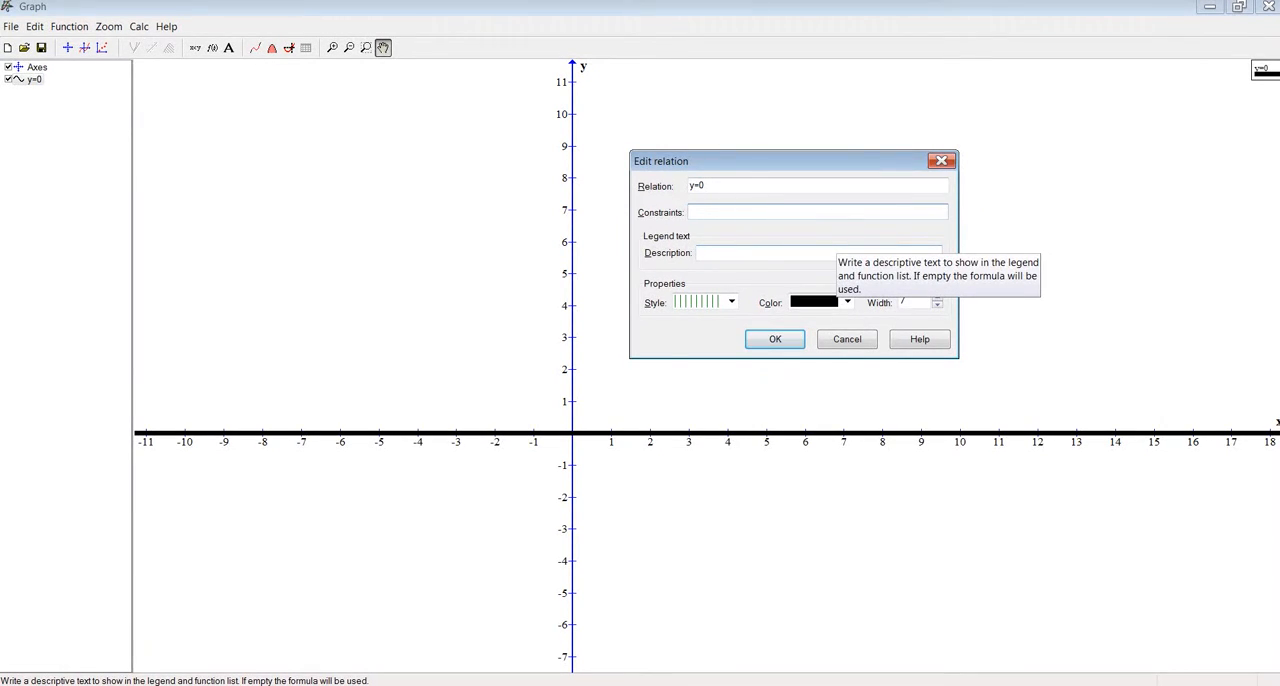
text(x)
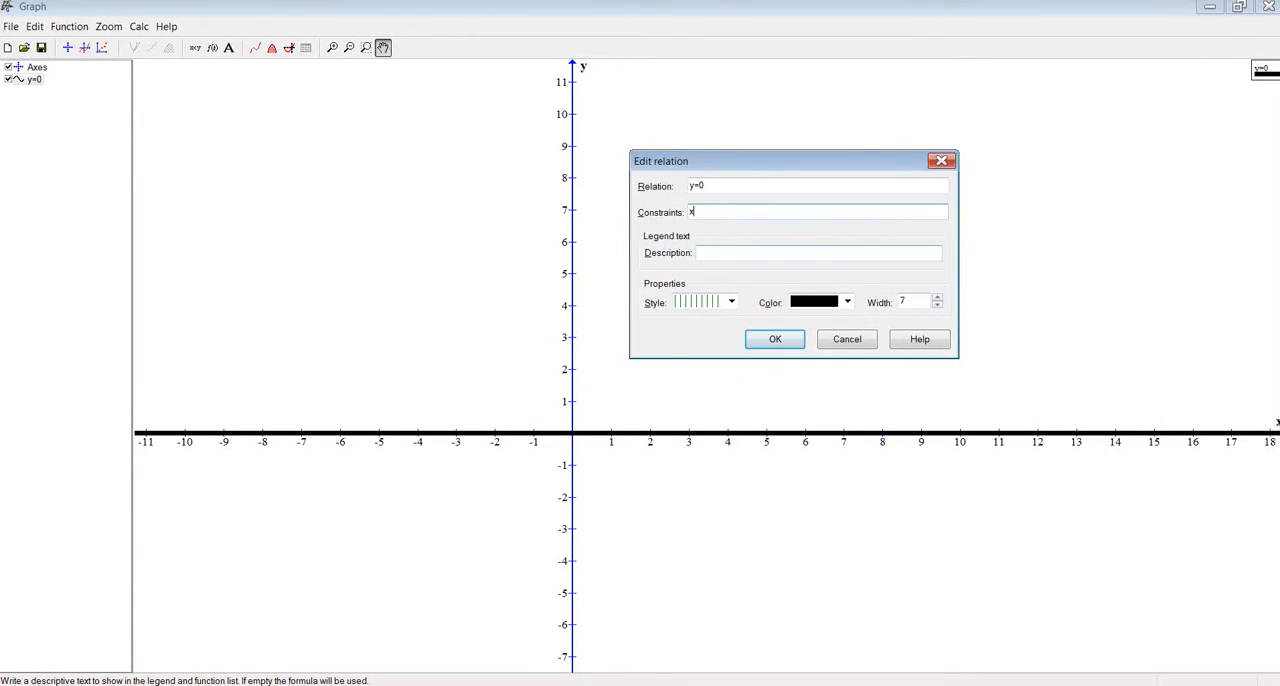
text(>0)
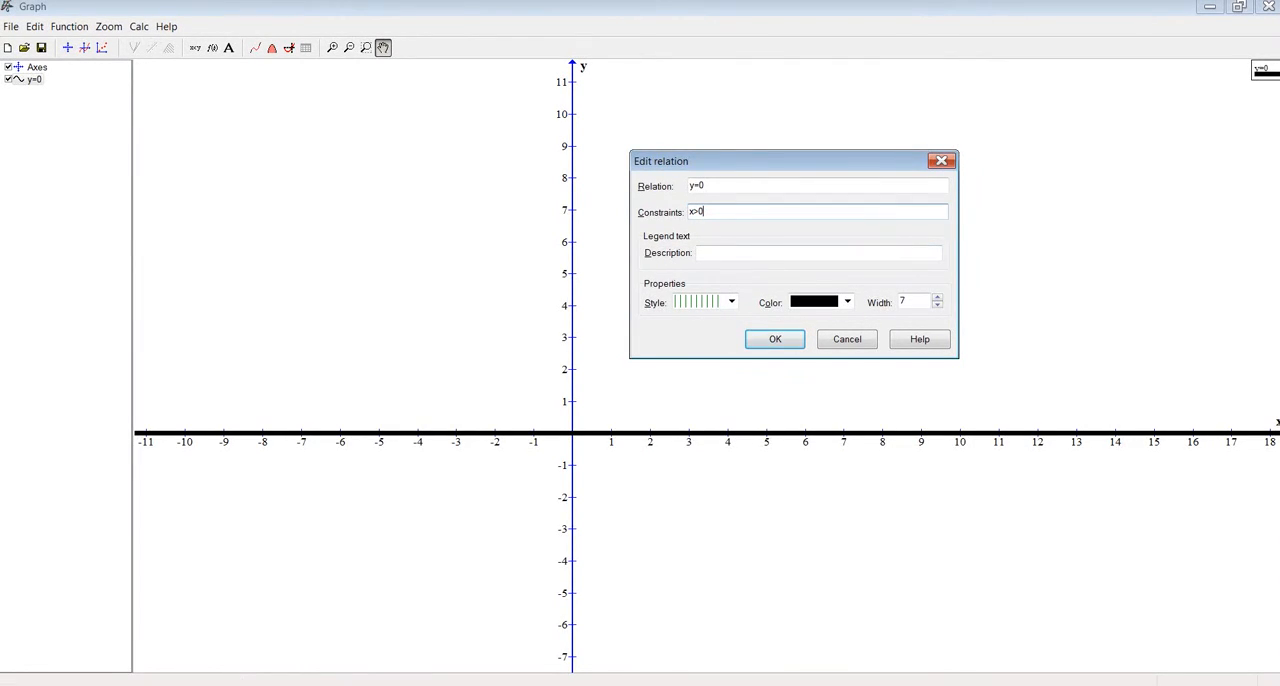
key(Return)
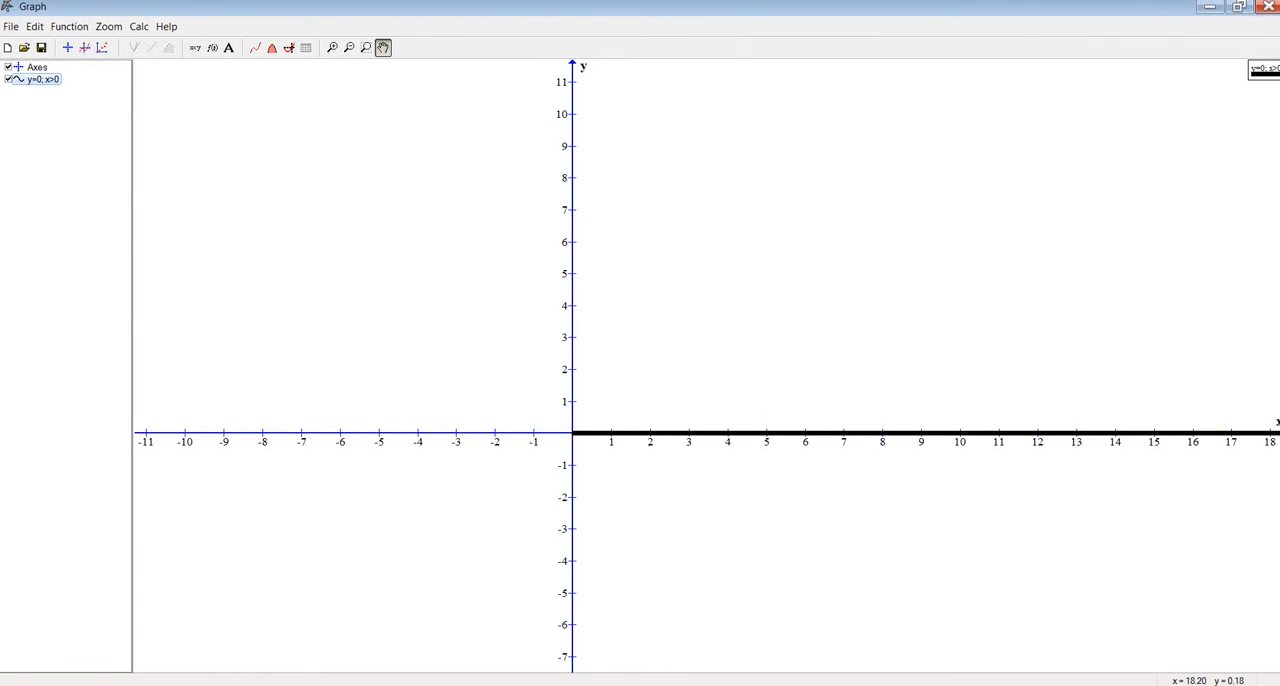
Set the constraint of the y=0 relation to 0<x<5
double_click(43, 79)
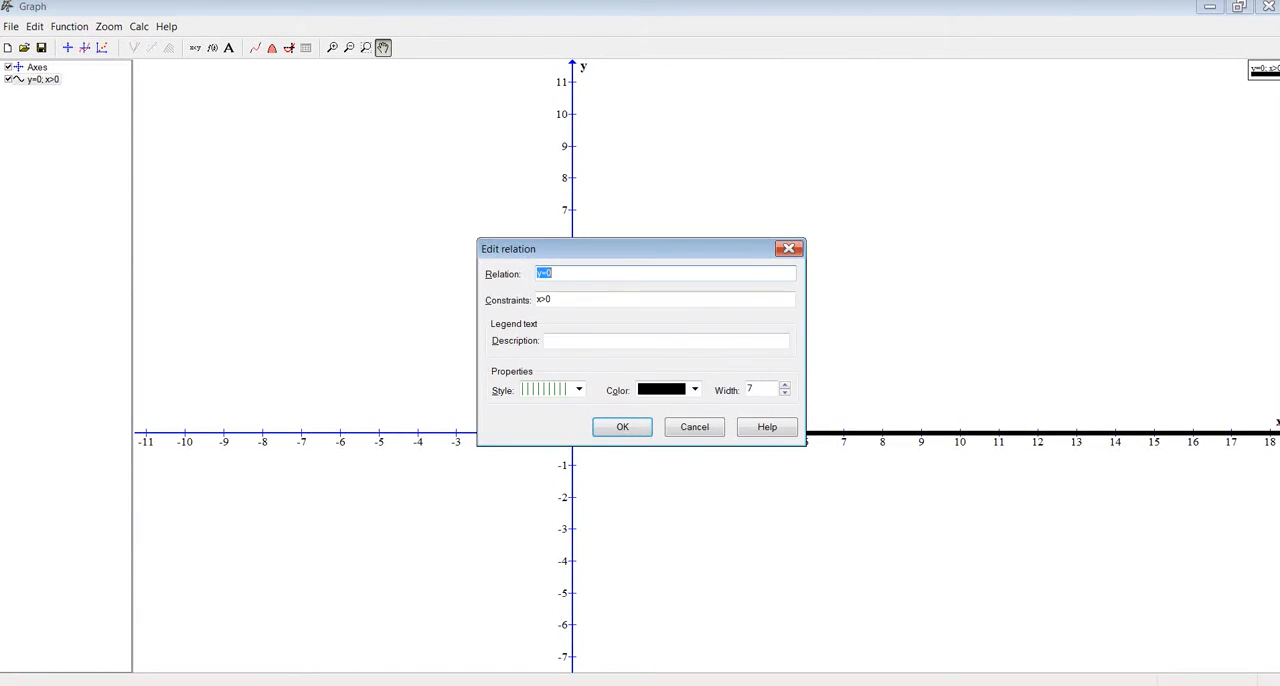
click(598, 299)
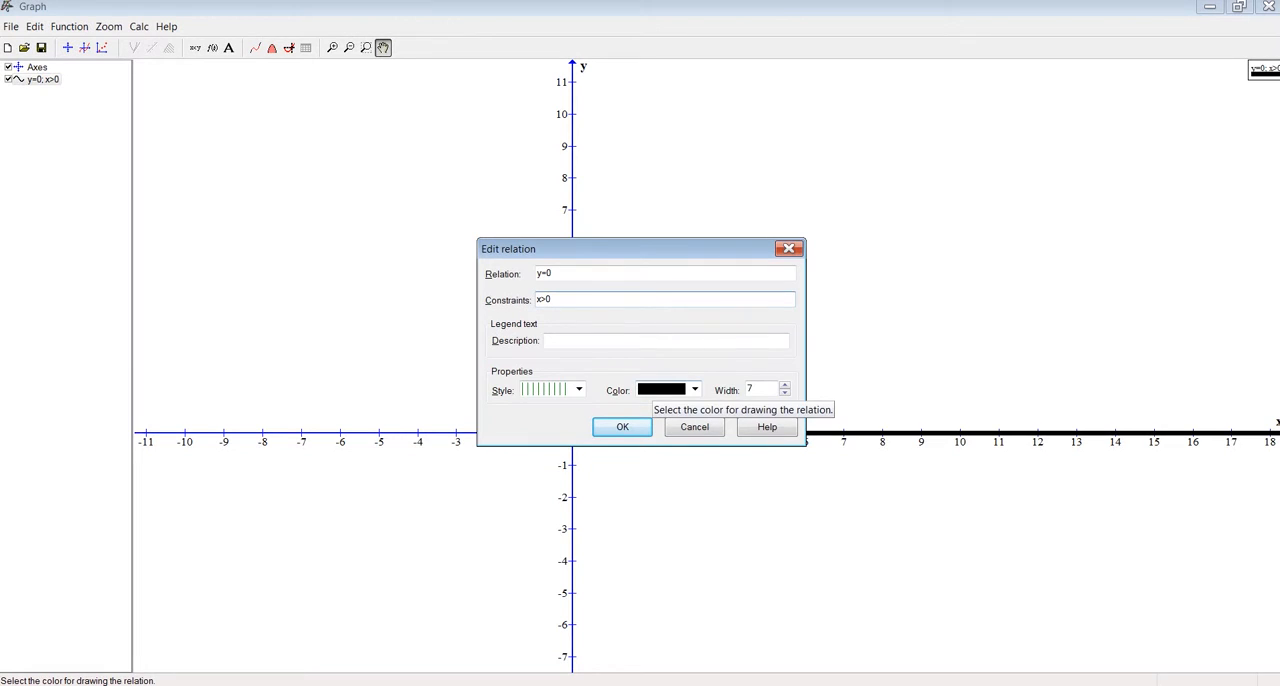
key(Left)
key(Left)
key(Left)
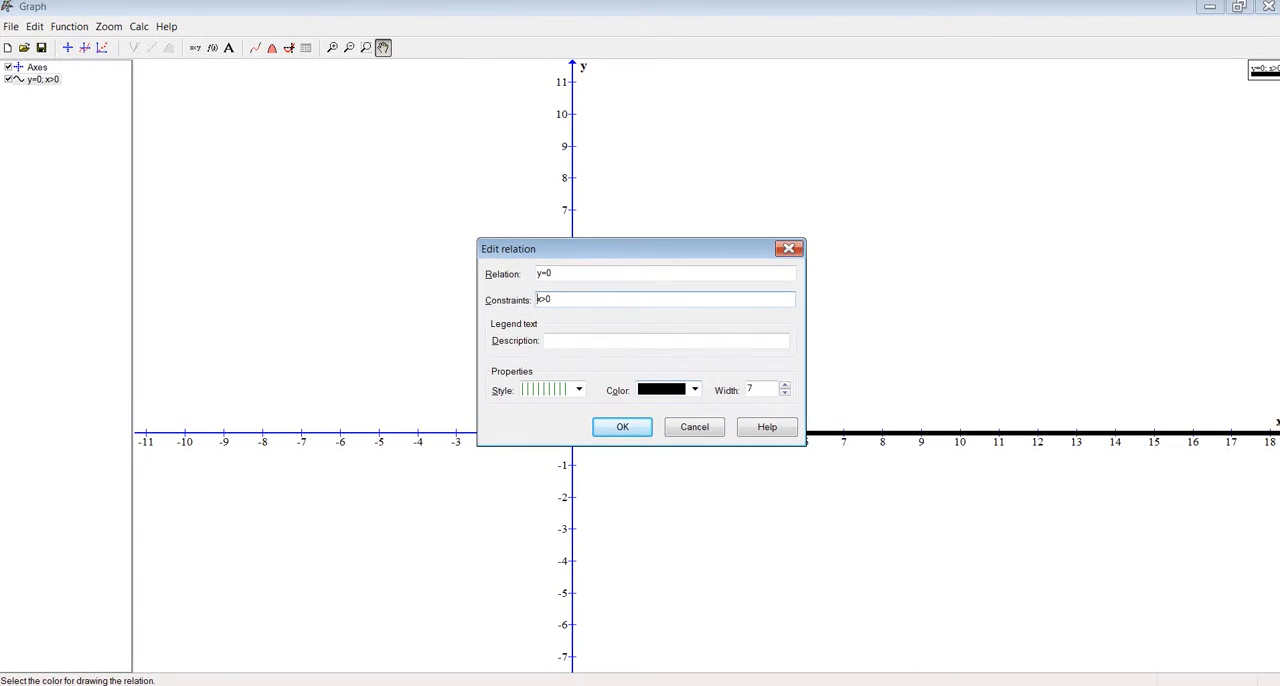
click(598, 299)
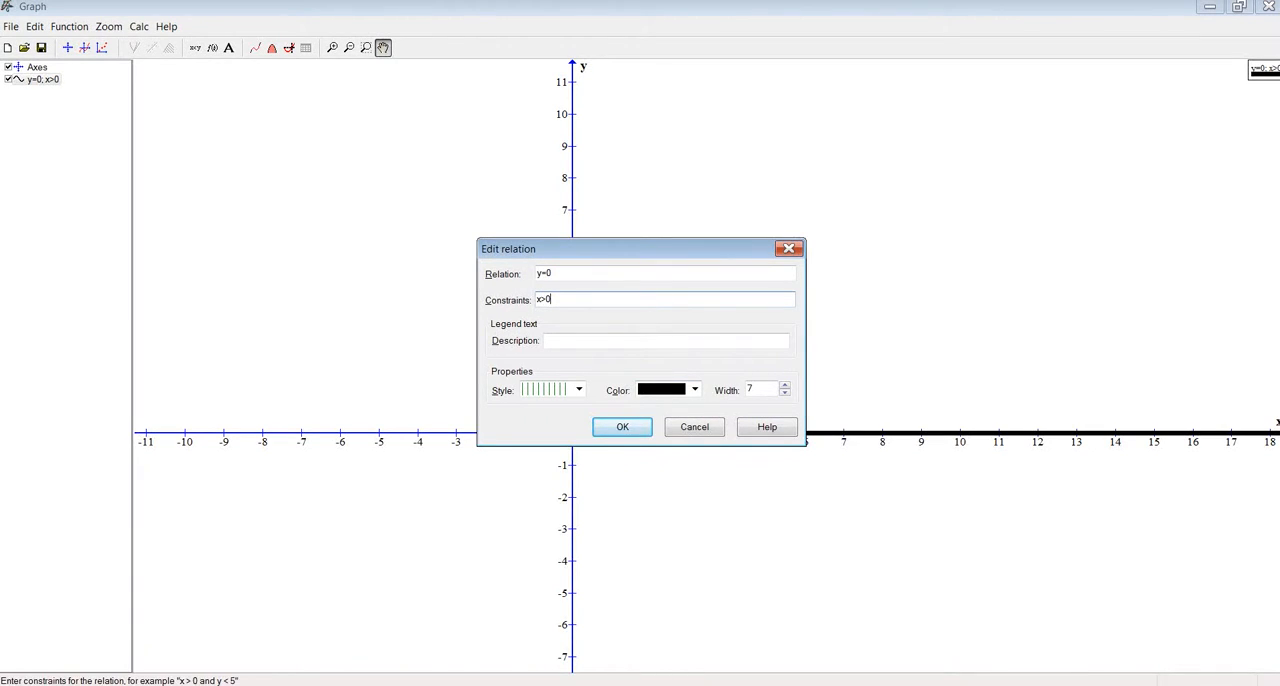
drag(572, 299, 524, 300)
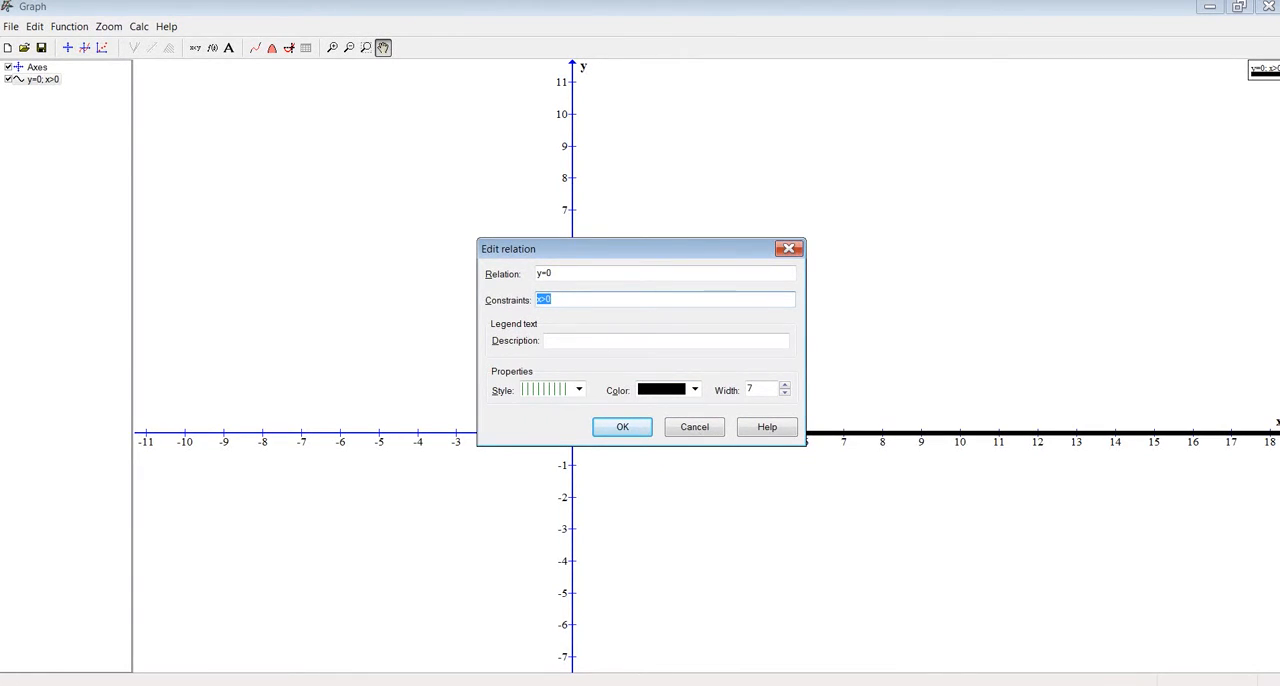
text(0<x<5)
key(Return)
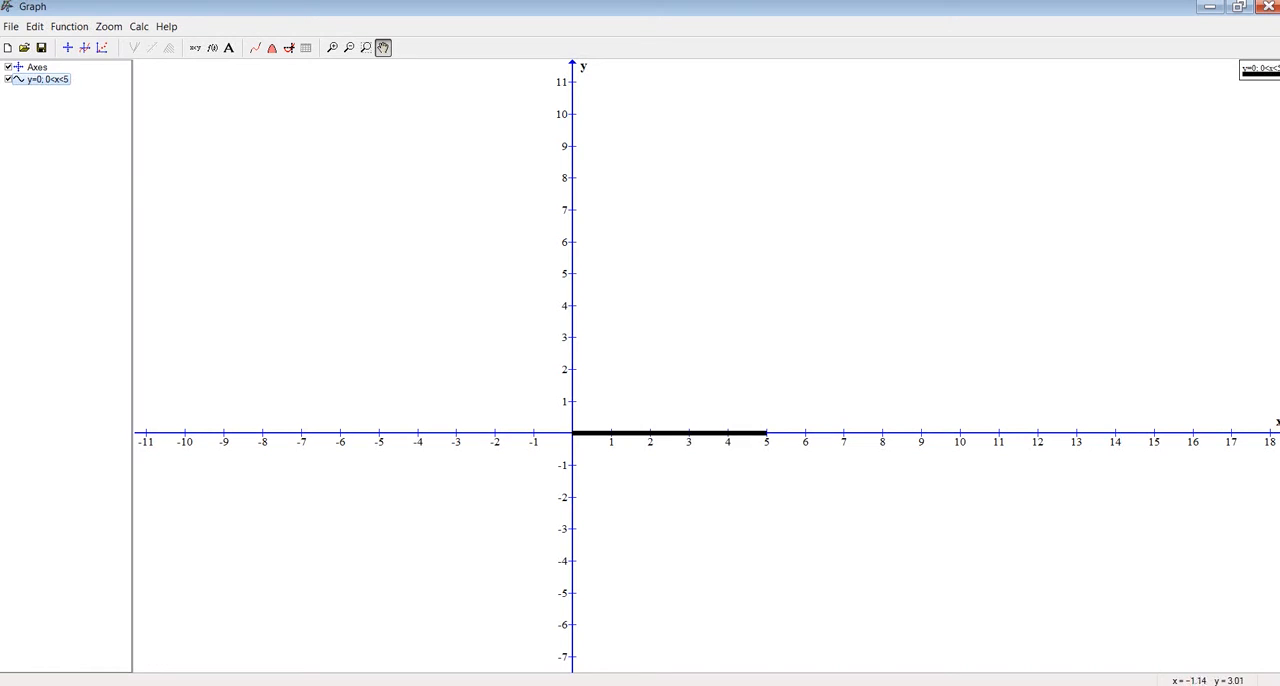
Duplicate the y=0 relation in the function list by copying and pasting it
right_click(44, 76)
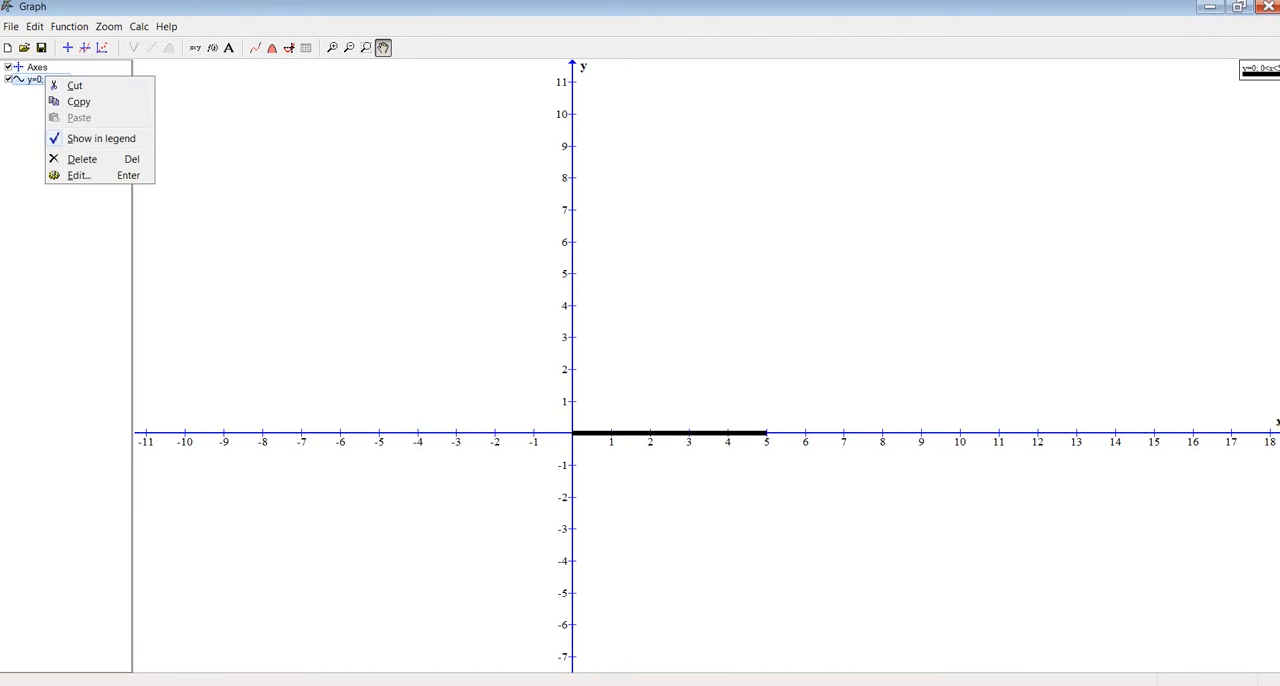
click(80, 101)
right_click(51, 111)
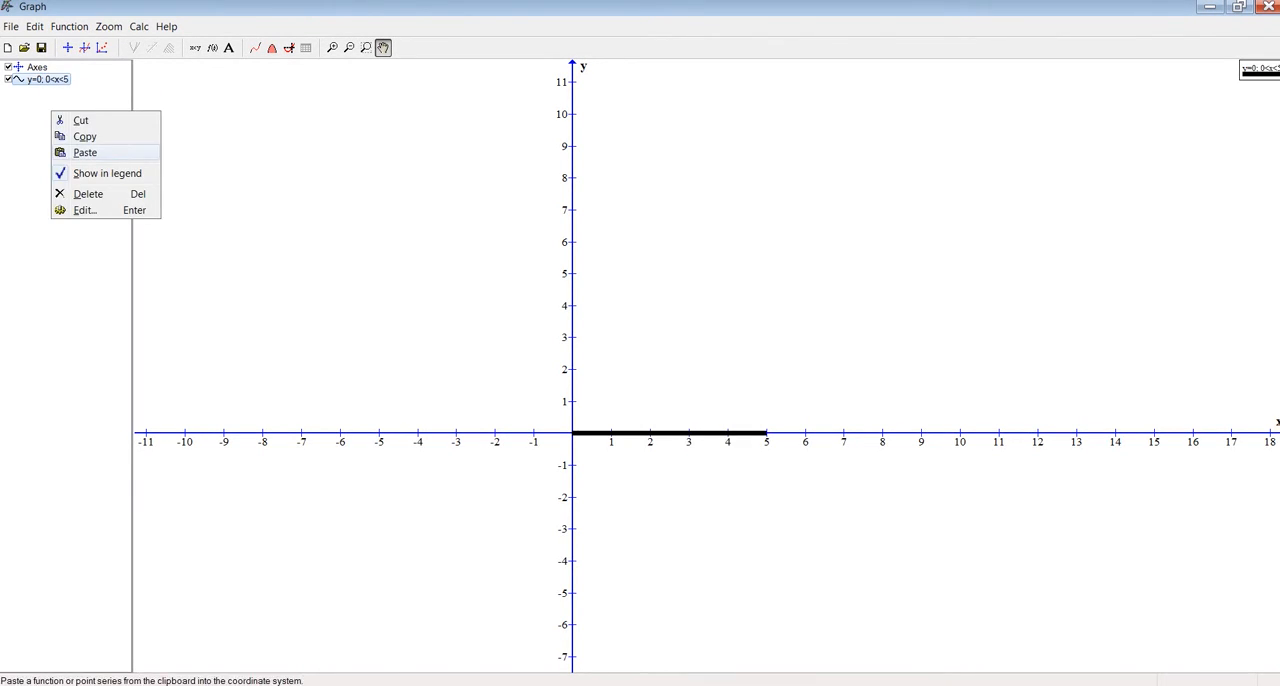
click(85, 152)
Change the duplicated relation's equation to y=5, keeping its 0<x<5 constraint
key(ctrl+e)
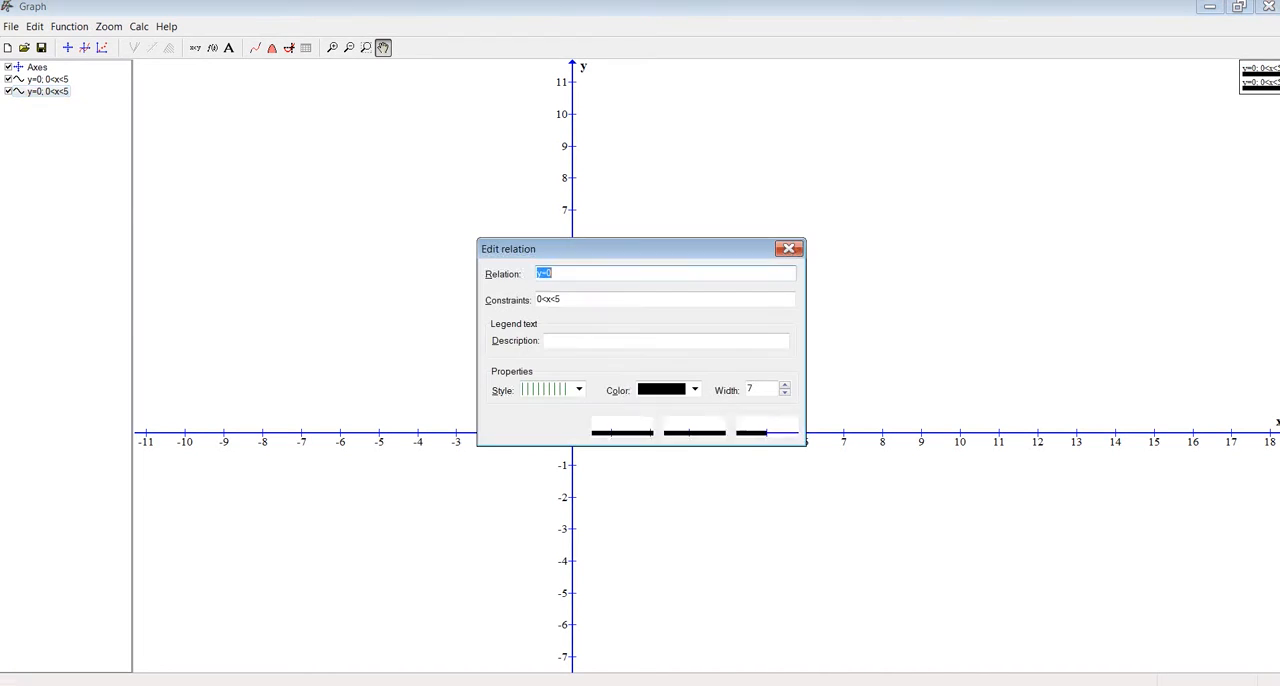
drag(640, 249, 382, 149)
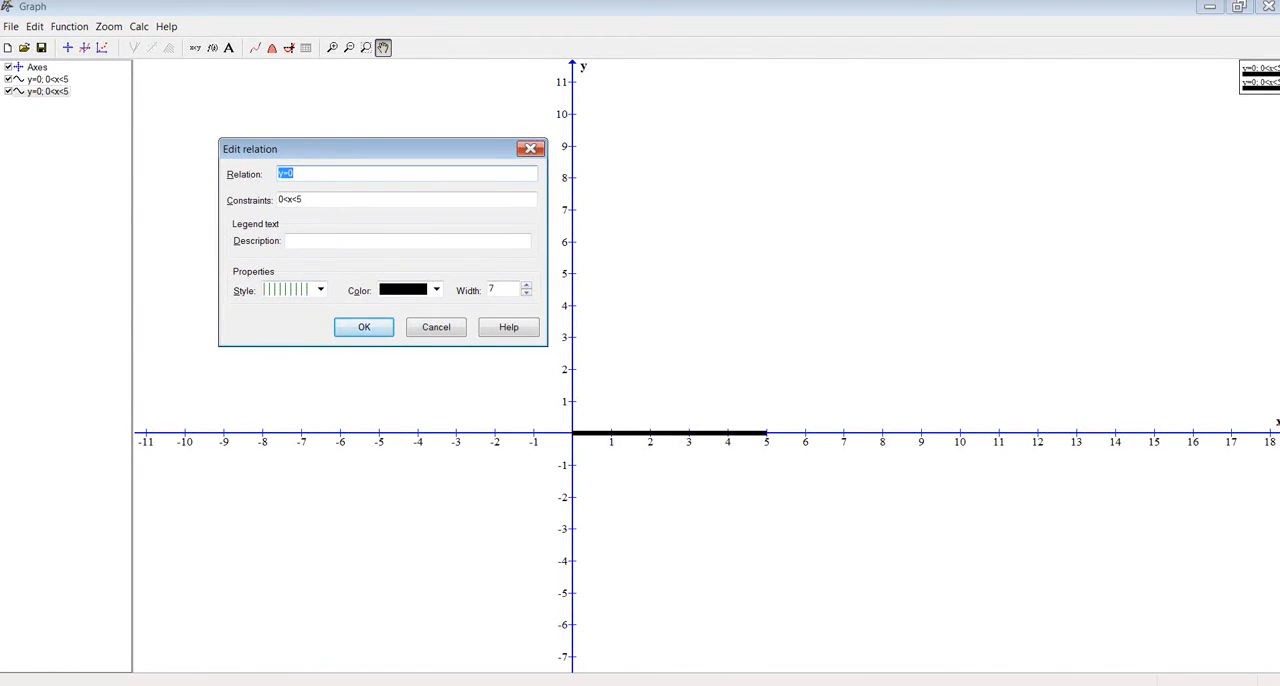
click(295, 174)
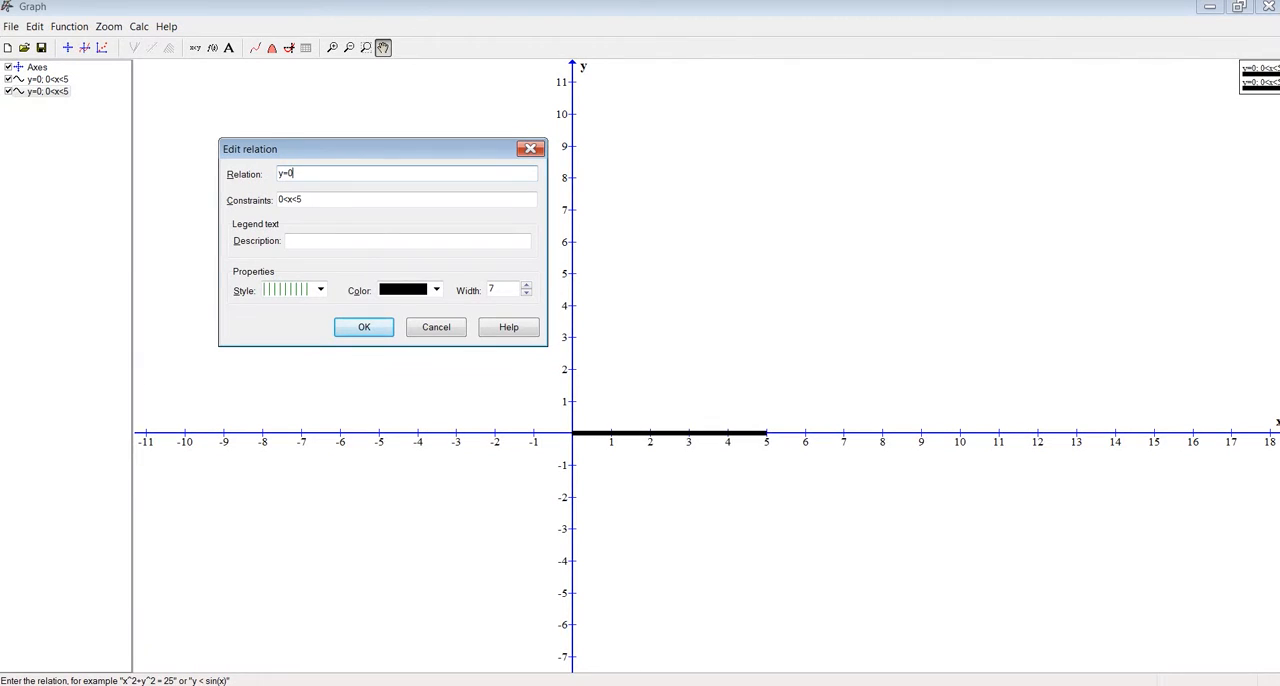
key(BackSpace)
text(5)
key(Return)
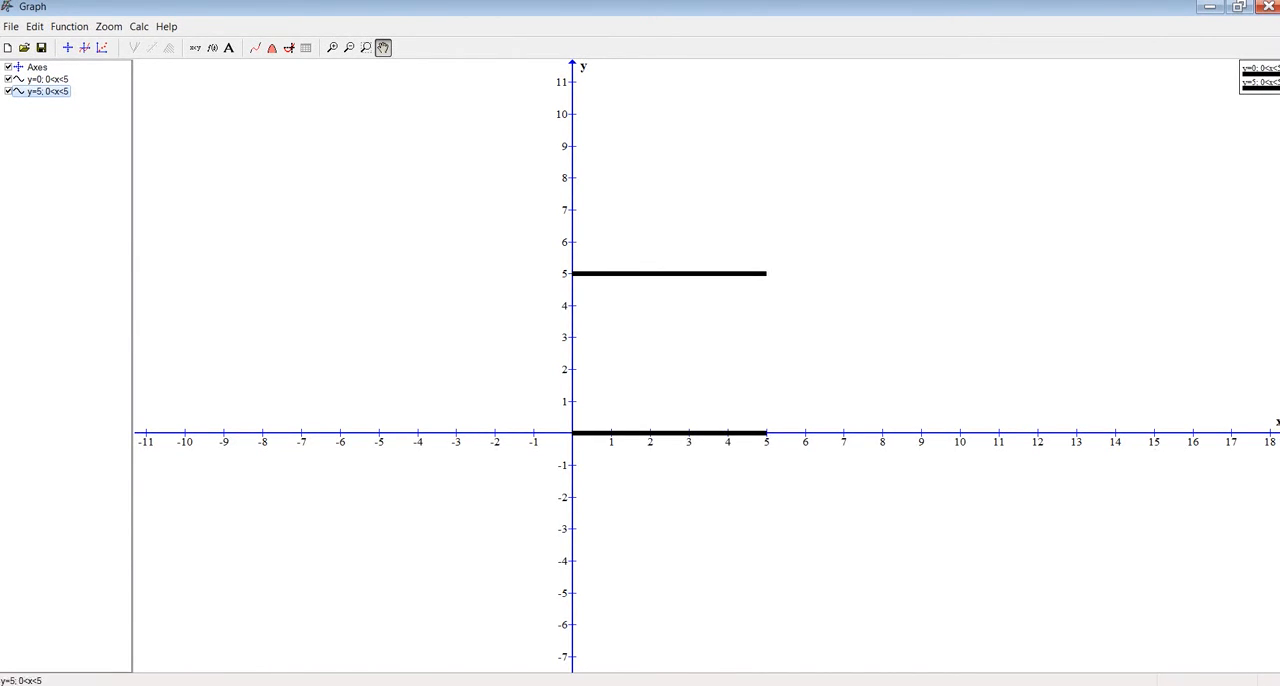
Insert the relation x=0 with the constraint 0<y<5
click(195, 47)
drag(640, 249, 280, 177)
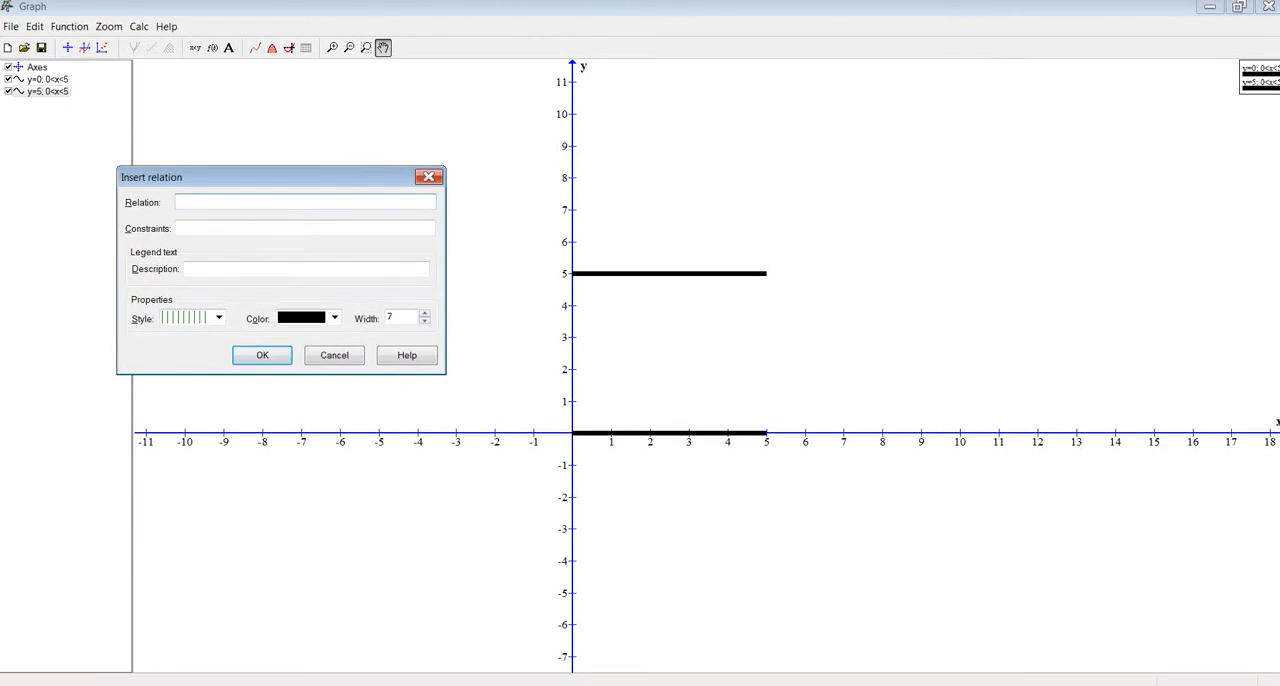
text(x=0)
key(Tab)
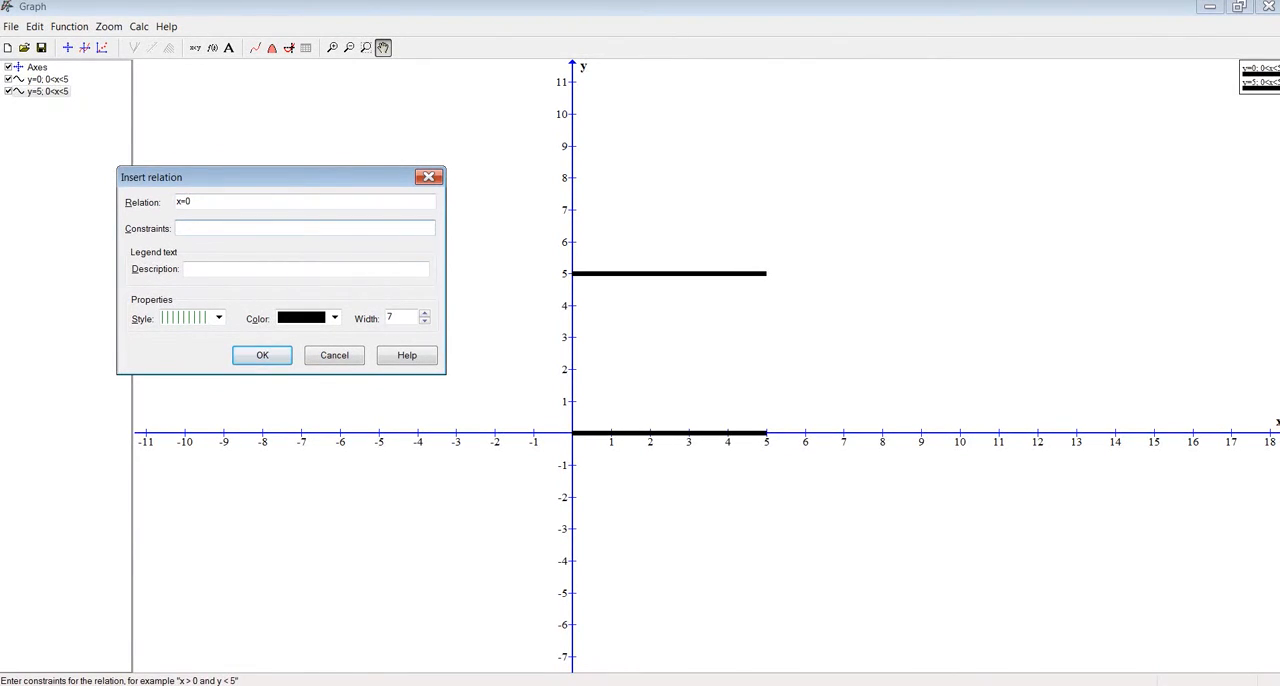
text(0<y<5)
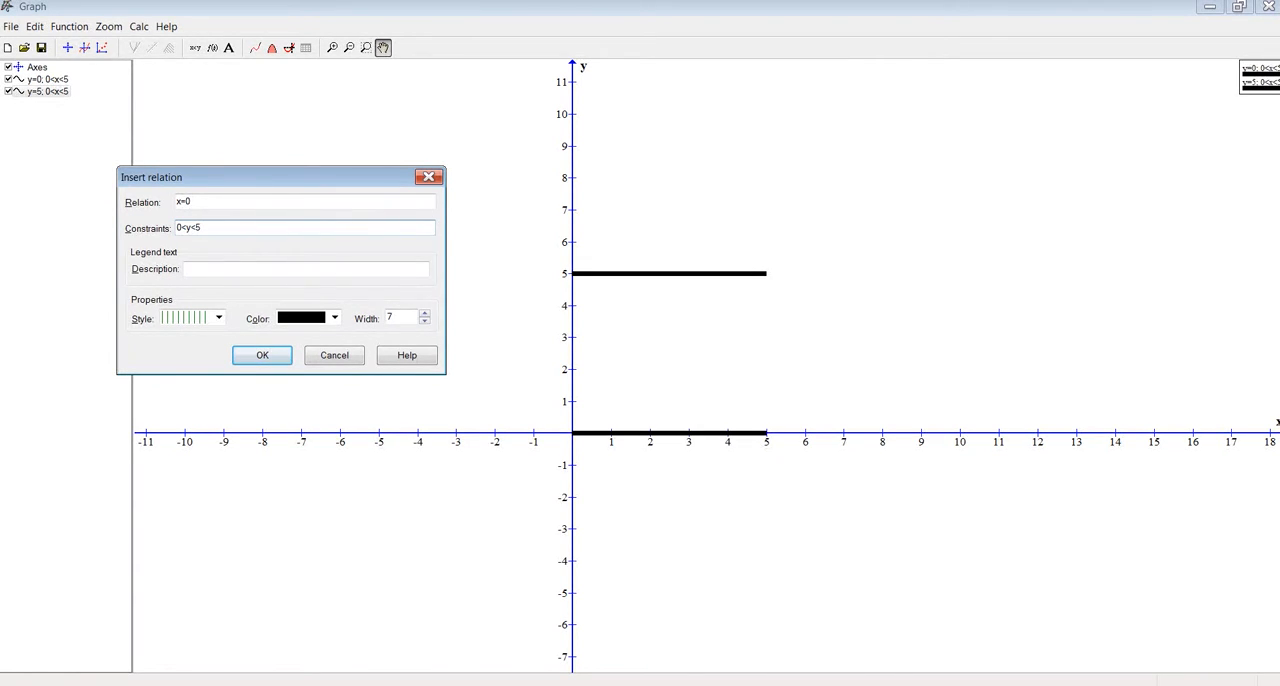
key(Return)
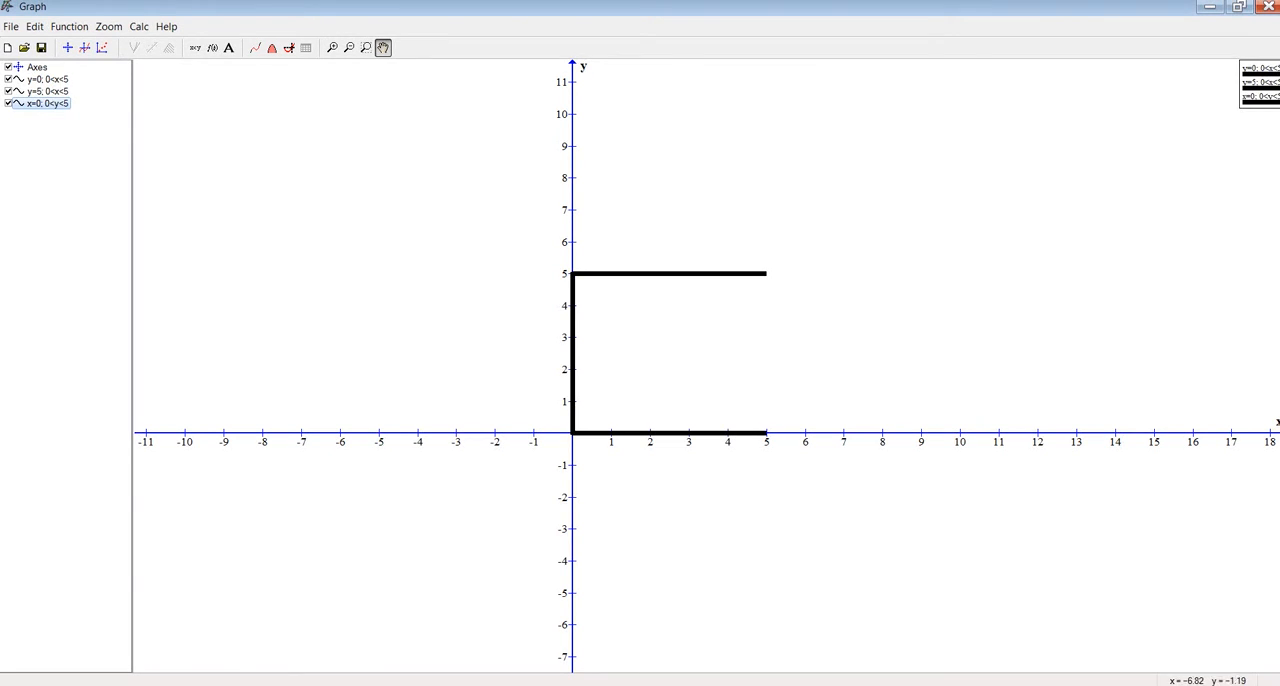
Duplicate the x=0 relation in the function list by copying and pasting it
right_click(33, 103)
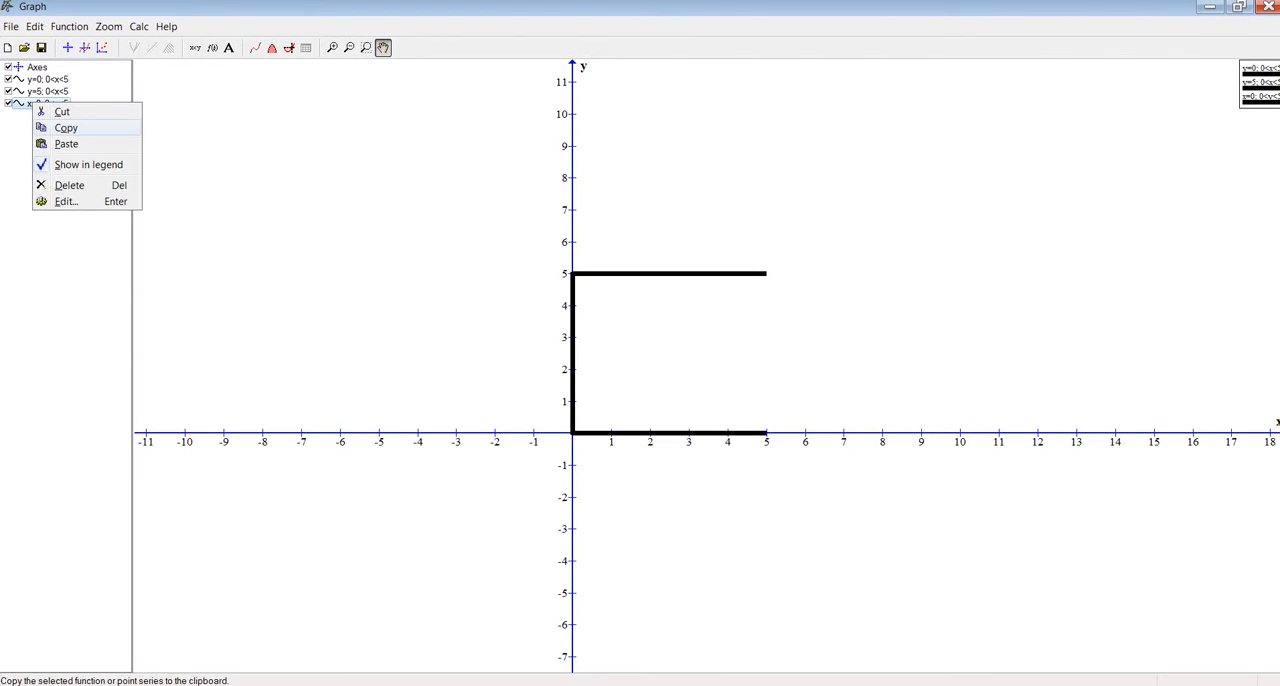
click(66, 128)
right_click(45, 135)
click(79, 177)
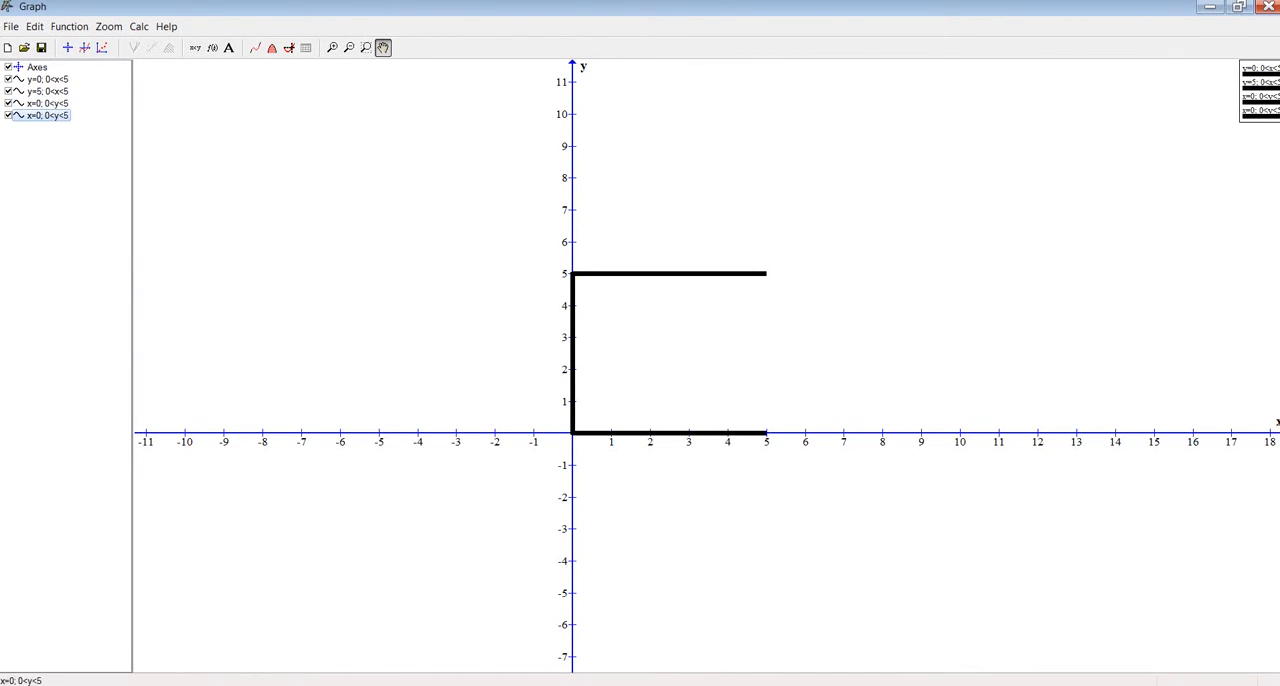
Change the duplicated relation's equation to x=5, keeping its 0<y<5 constraint
double_click(48, 115)
click(557, 273)
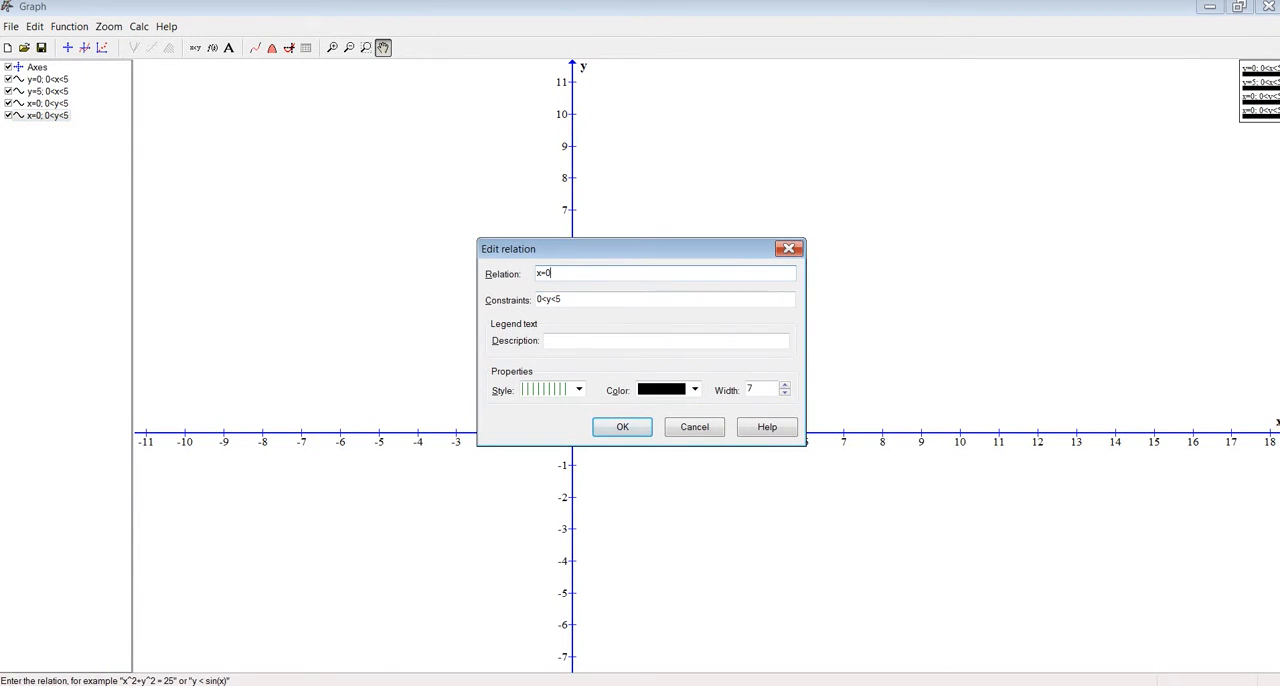
key(BackSpace)
text(5)
key(Return)
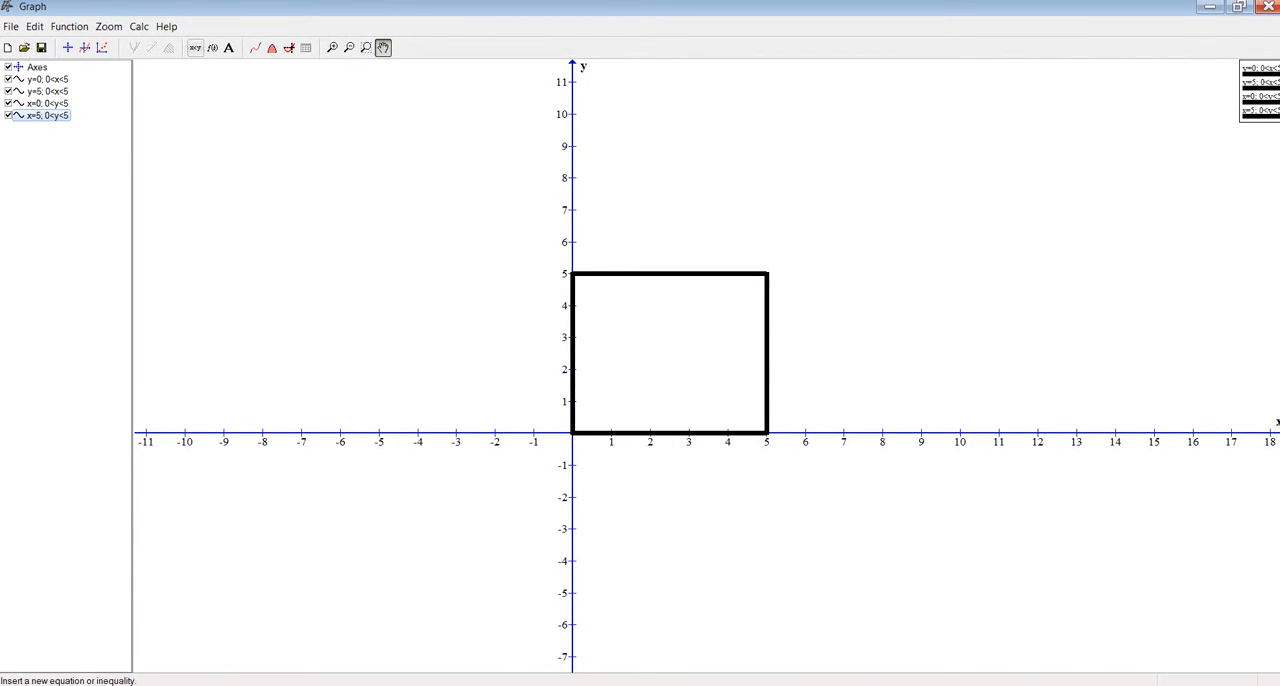
Start a new relation and enter the inequality 0<x<5 without constraints
click(195, 47)
drag(600, 248, 363, 241)
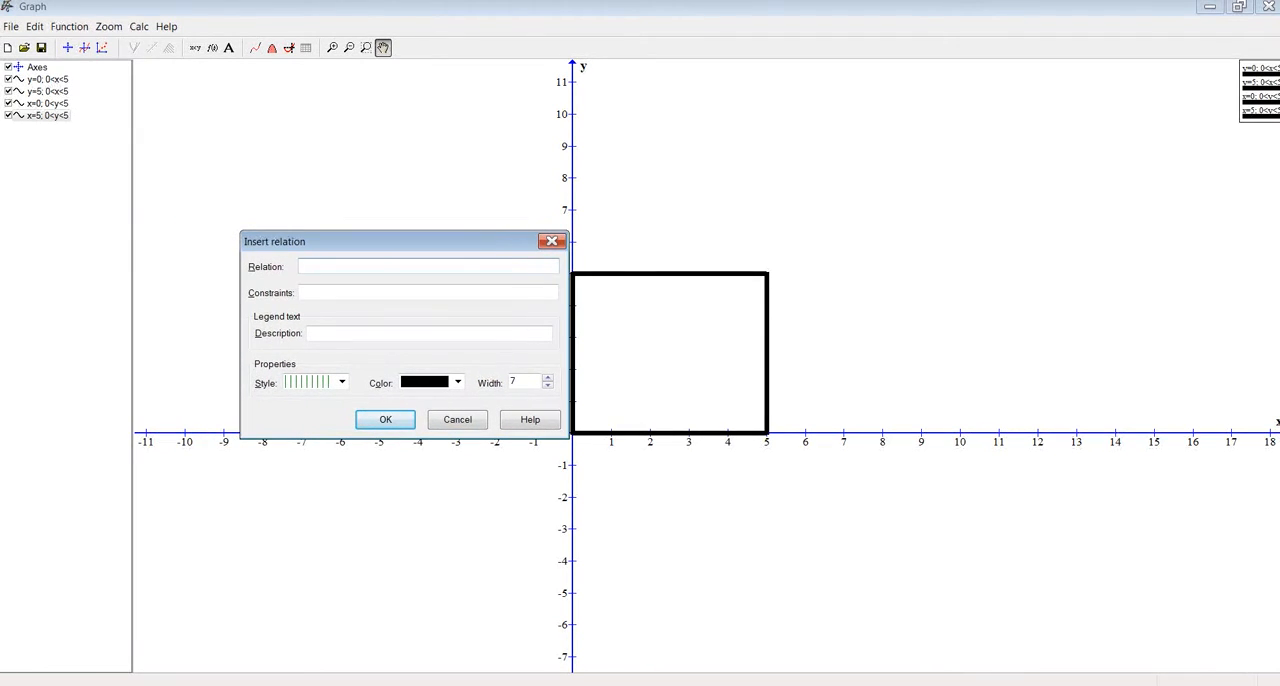
drag(363, 241, 265, 232)
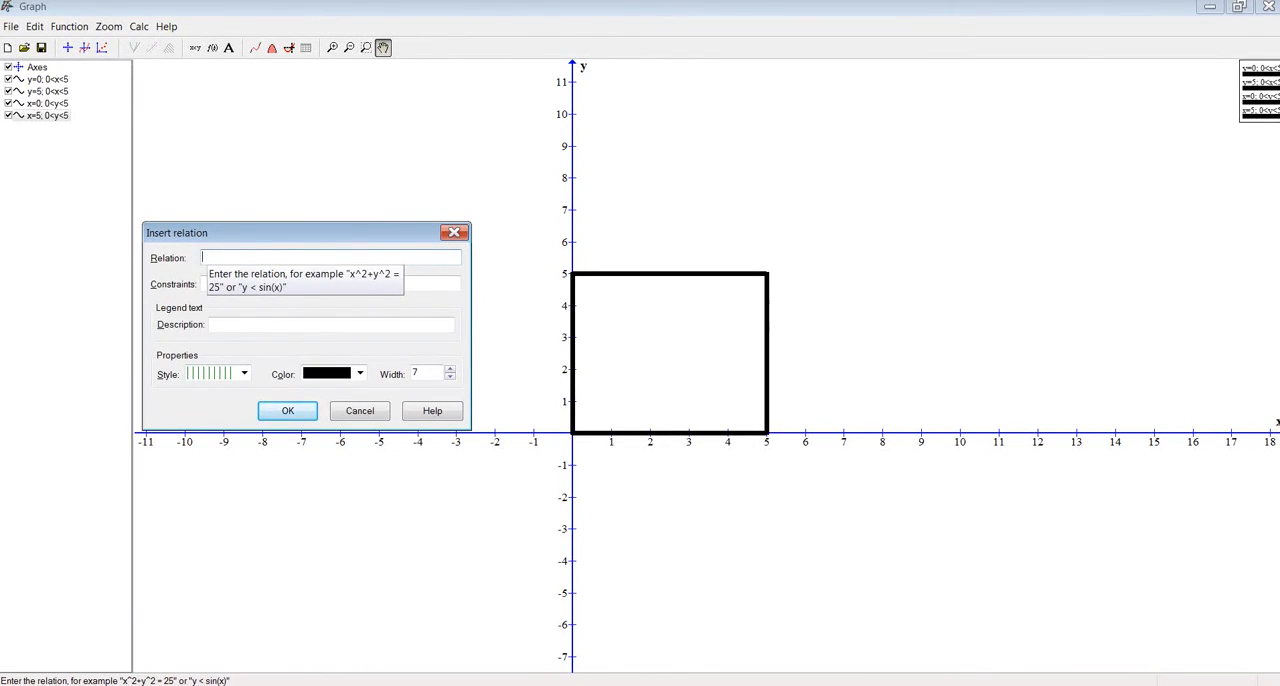
text(0<x<5)
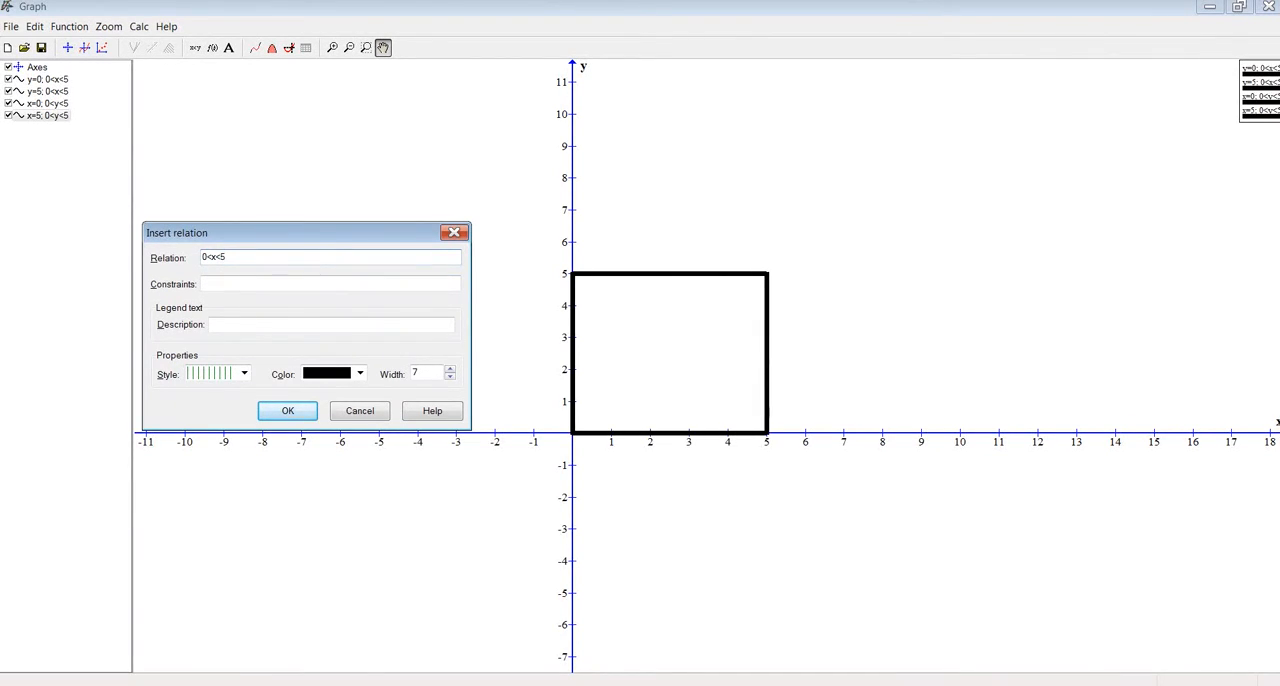
Give the new inequality a dark green colour, the diagonal cross-hatch style and a width of 4, and insert it
click(359, 373)
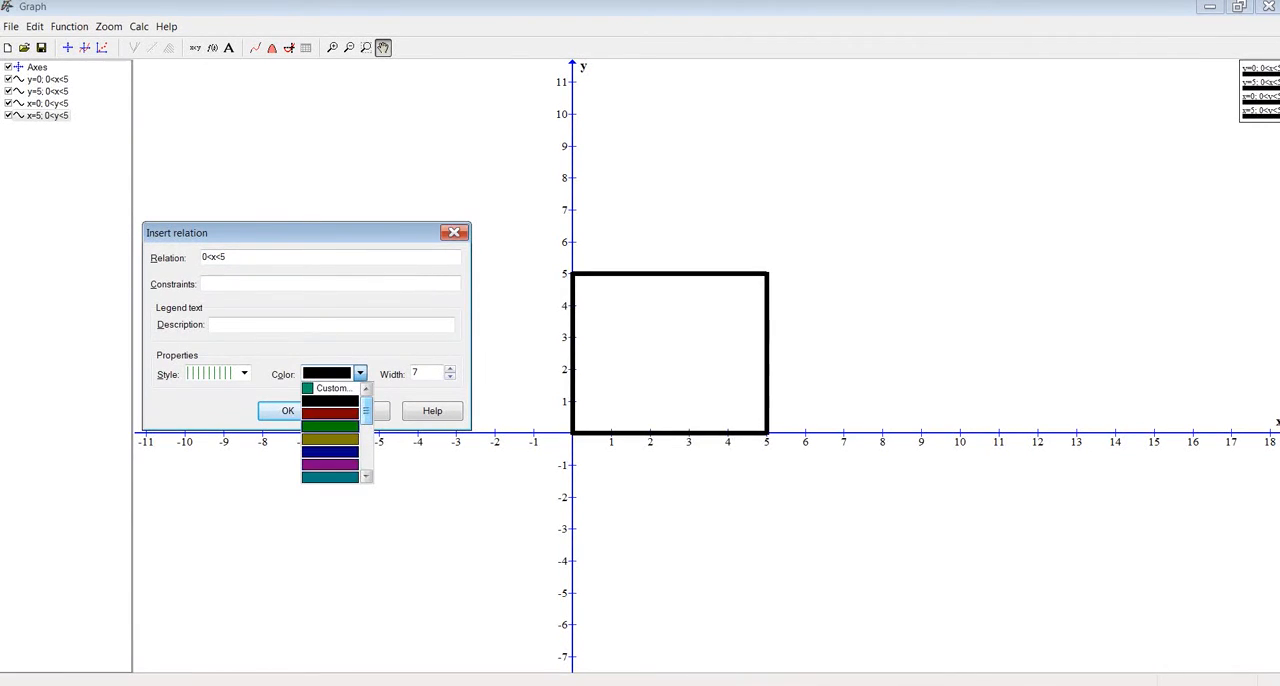
click(330, 424)
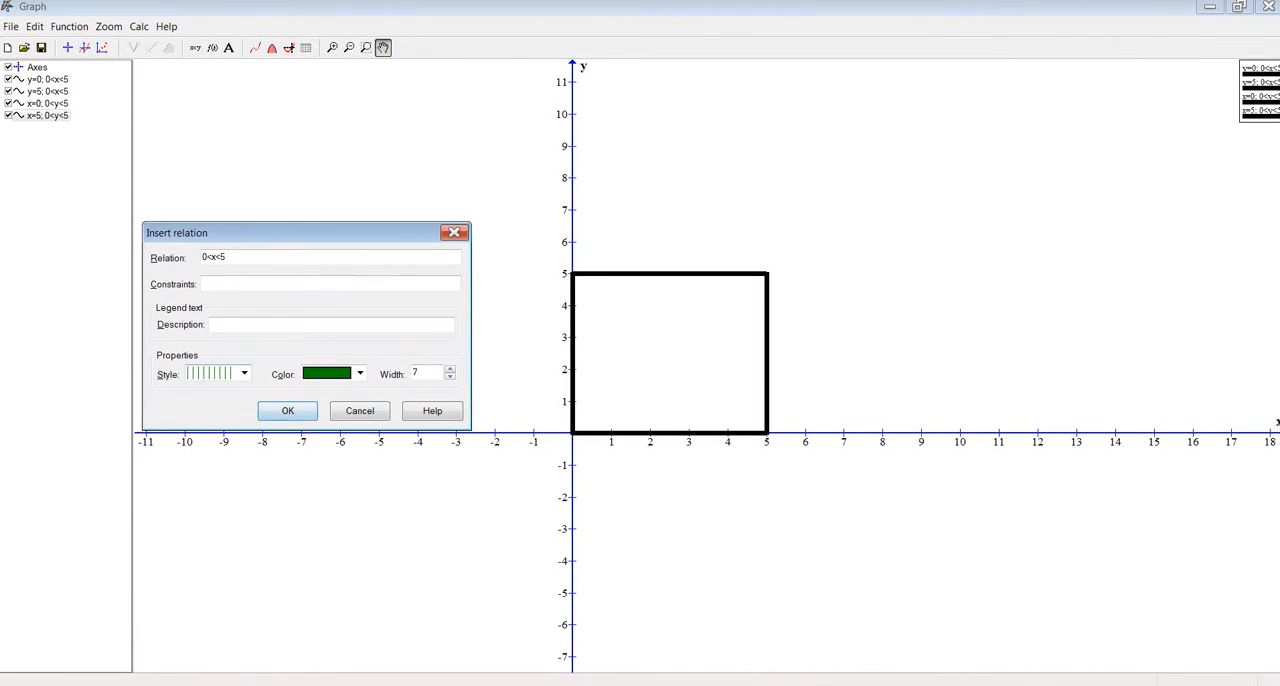
click(244, 373)
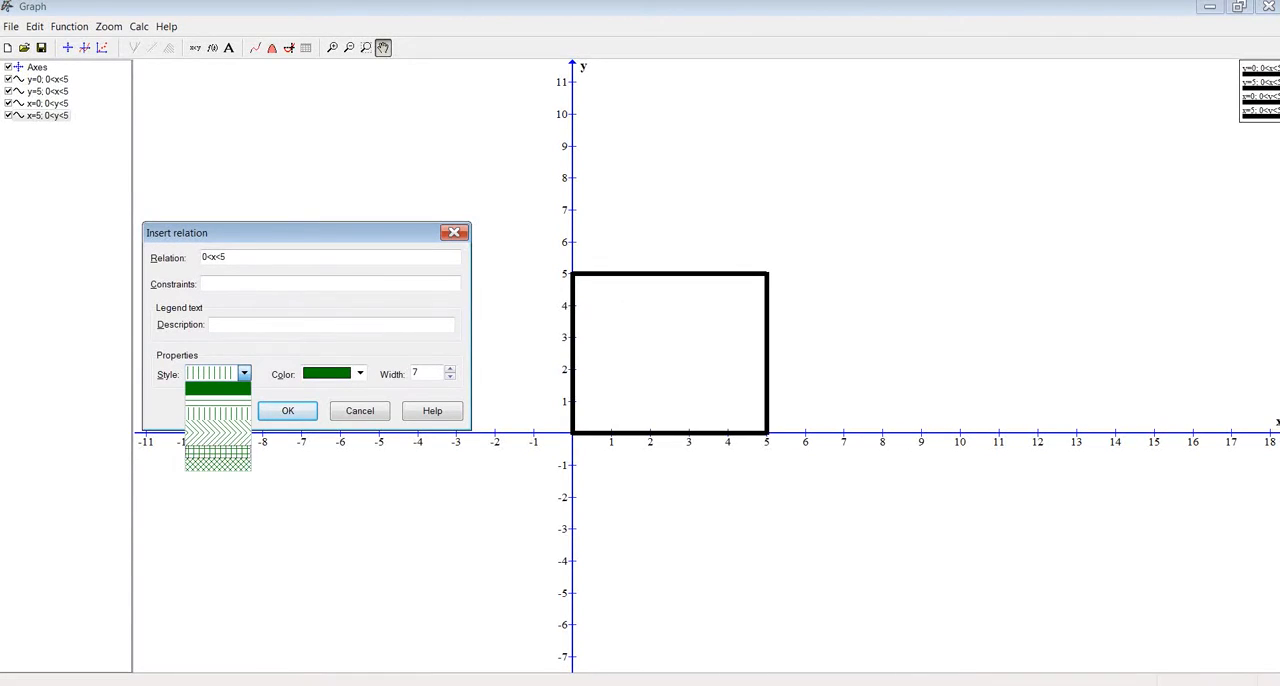
click(218, 465)
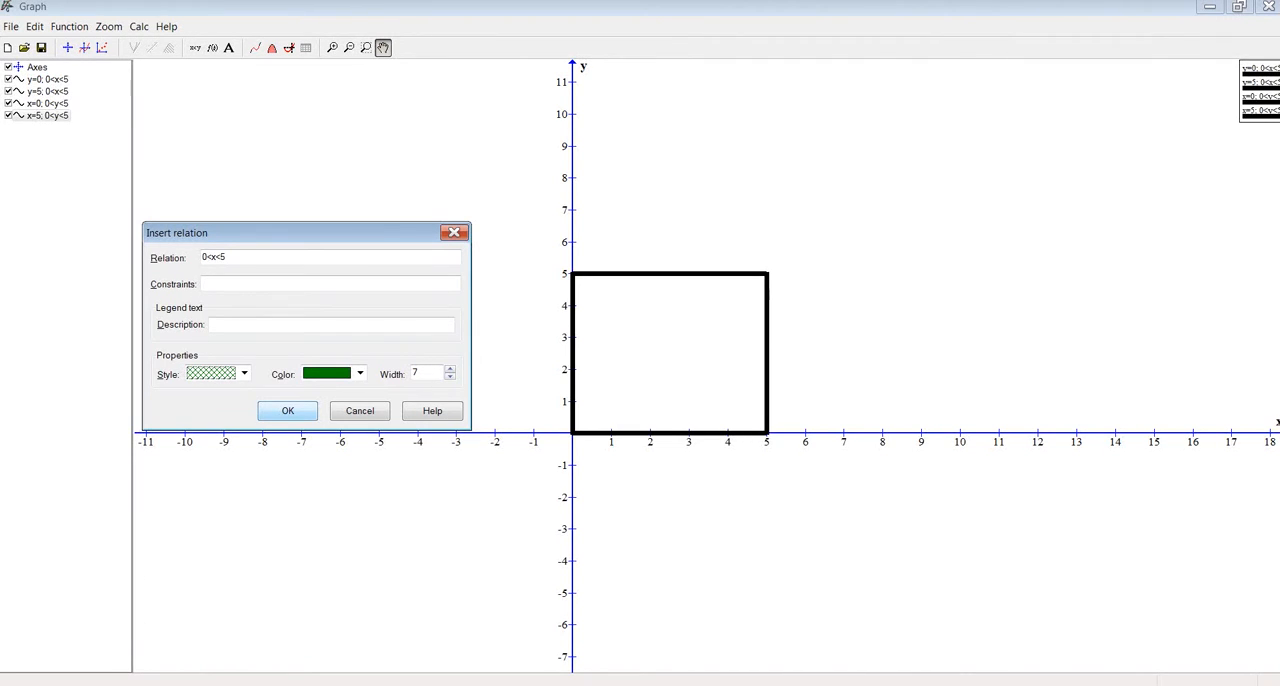
click(450, 377)
click(450, 377)
click(450, 377)
click(288, 411)
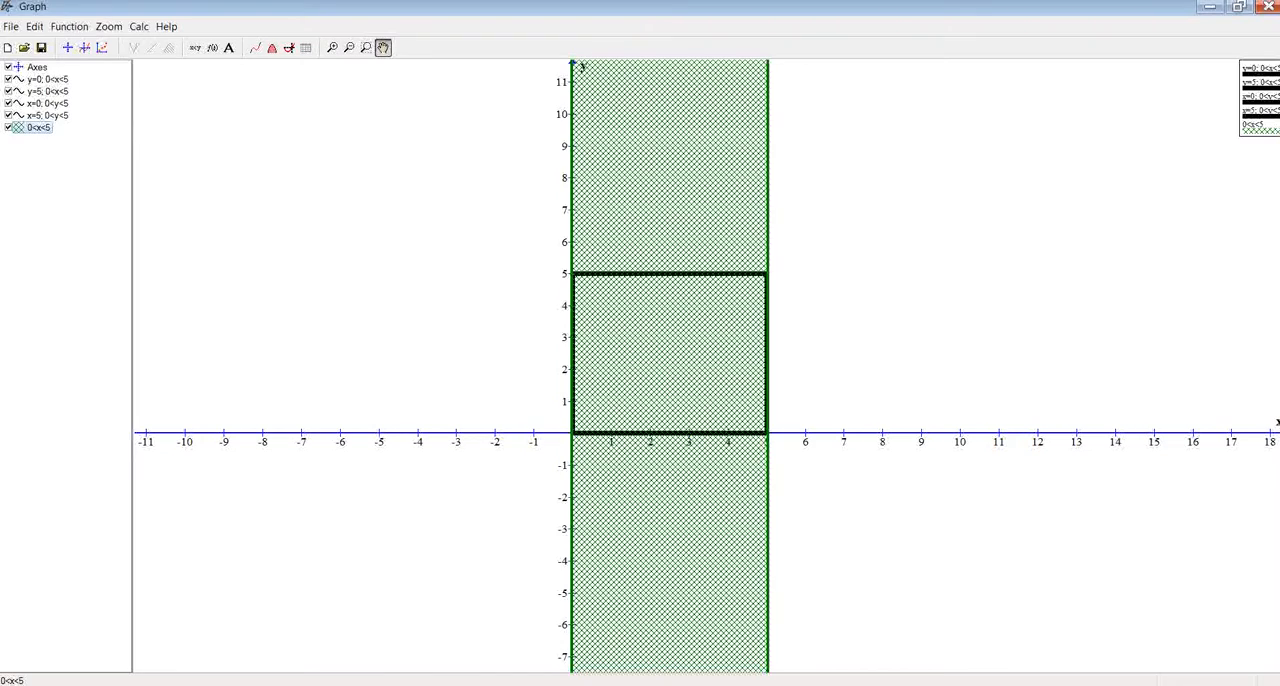
Add the constraint 0<y<5 to the hatched 0<x<5 relation
key(Return)
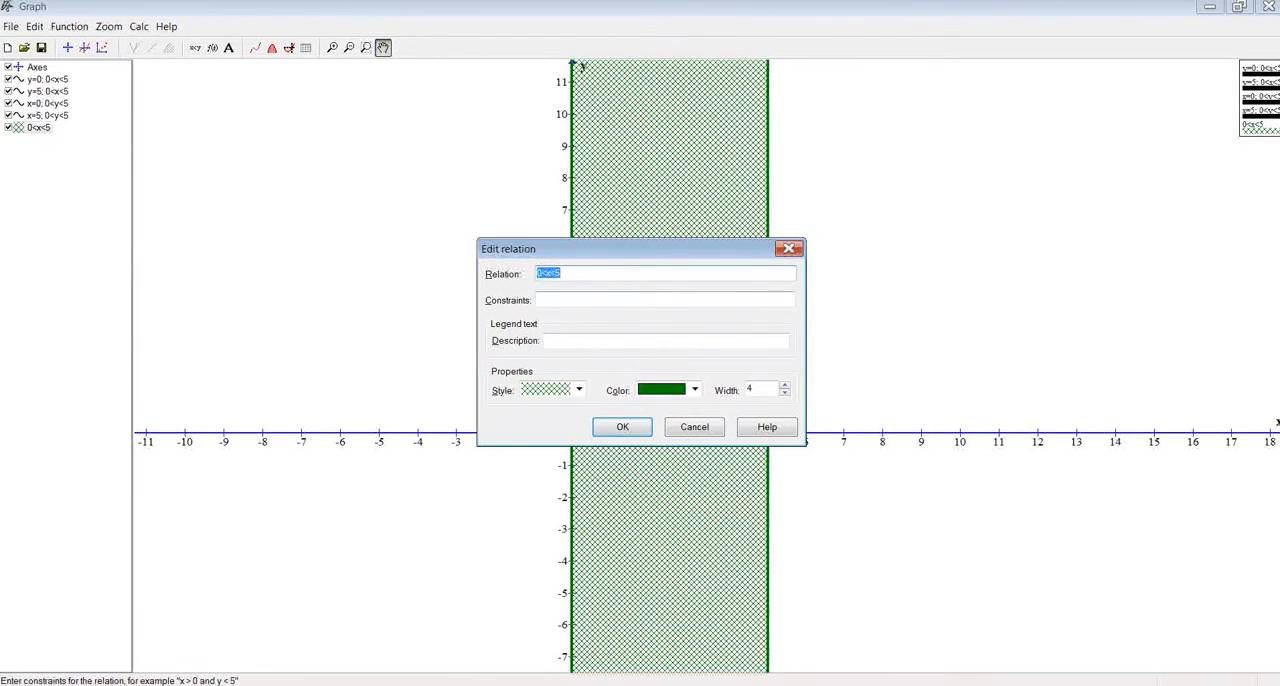
click(665, 300)
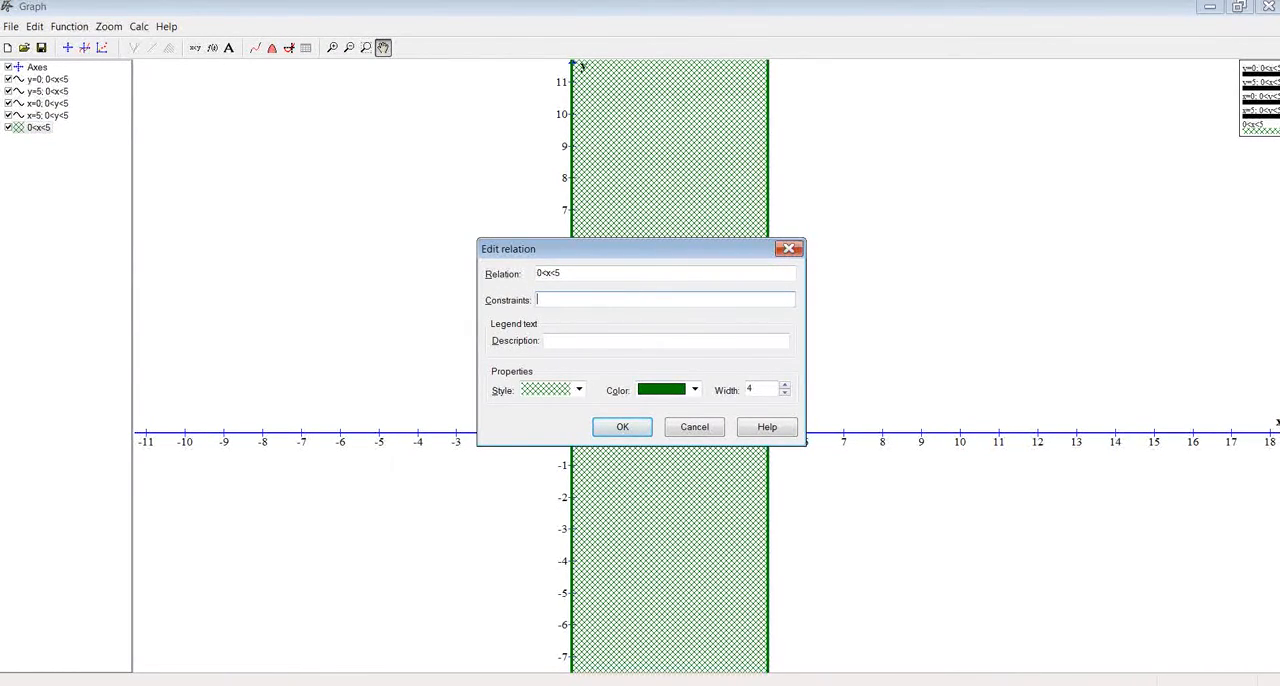
text(0<y<5)
key(Return)
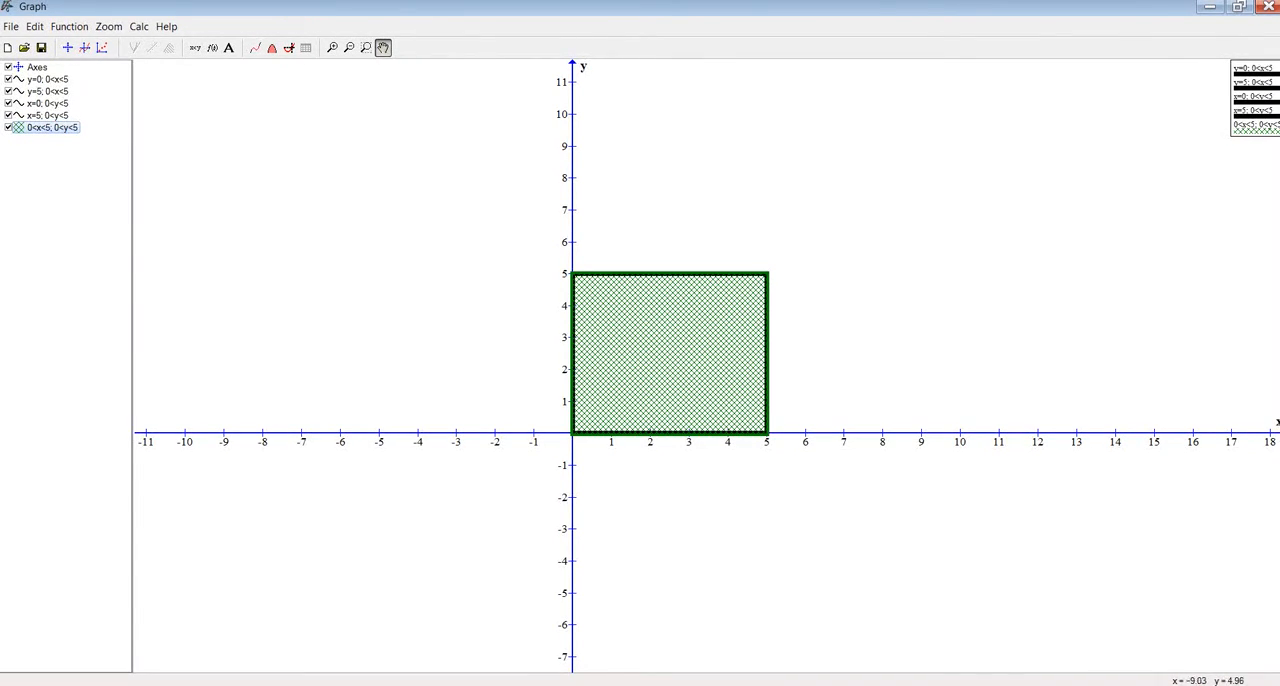
Clear the hatched relation's constraint and change its relation to "0<x<5 and 0<y<5"
double_click(52, 128)
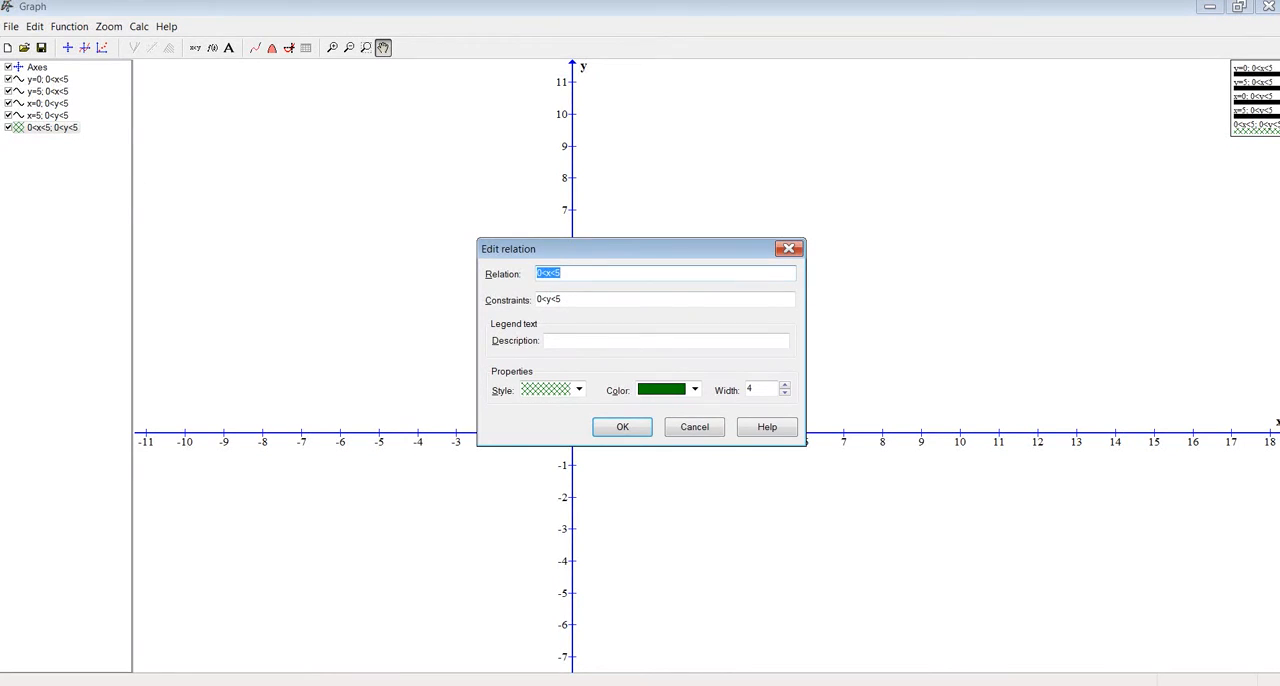
key(Tab)
key(BackSpace)
click(563, 273)
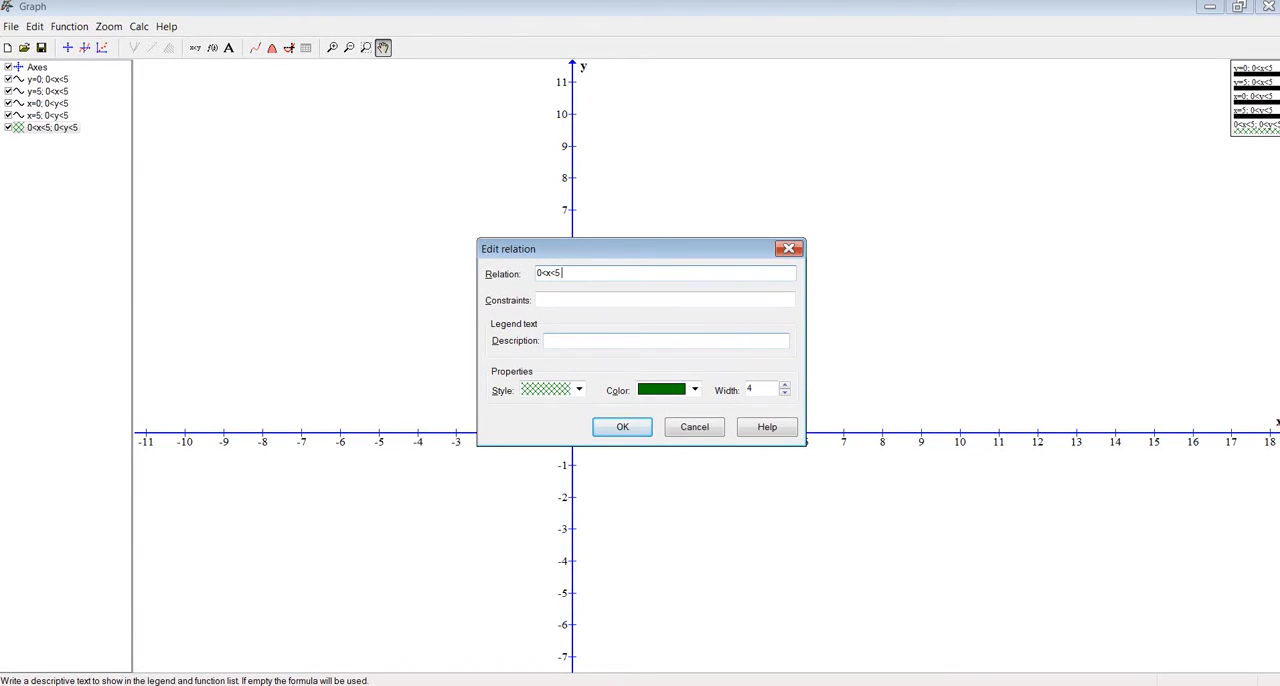
text(and 0<y<5)
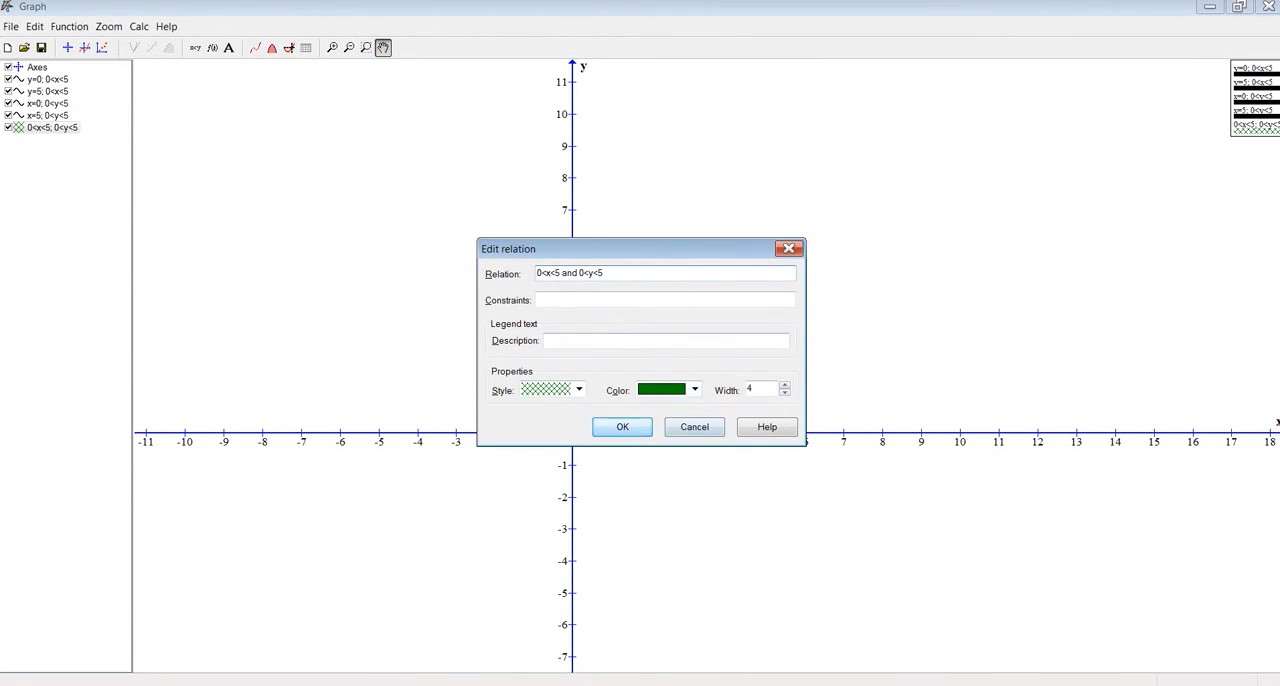
key(Return)
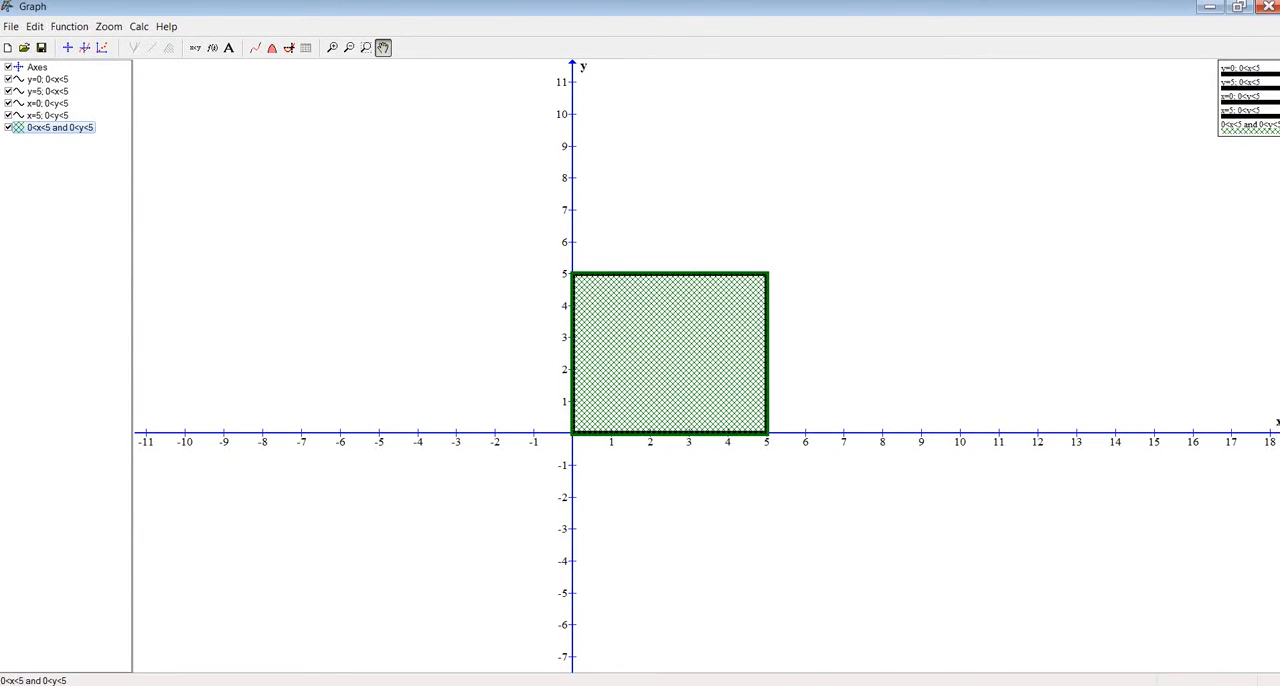
Move the hatched relation above y=0 in the function list so the black outline is drawn over it
key(Up)
key(Up)
key(Up)
key(Up)
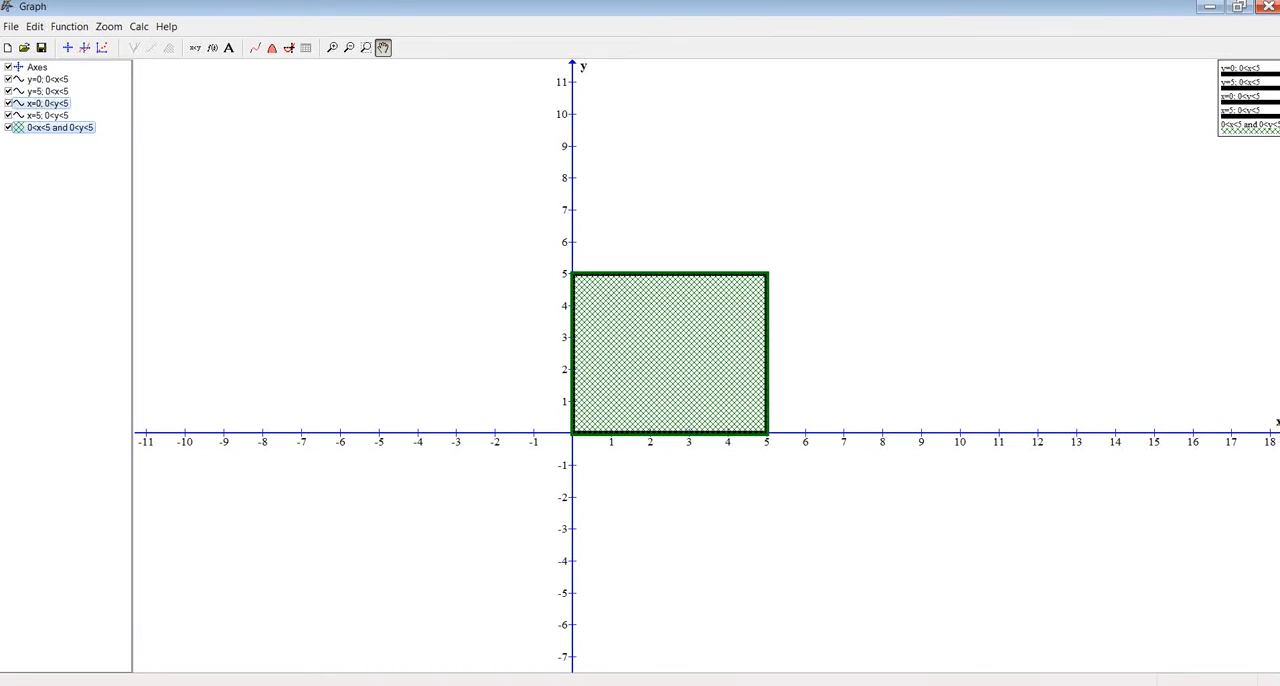
drag(60, 127, 48, 79)
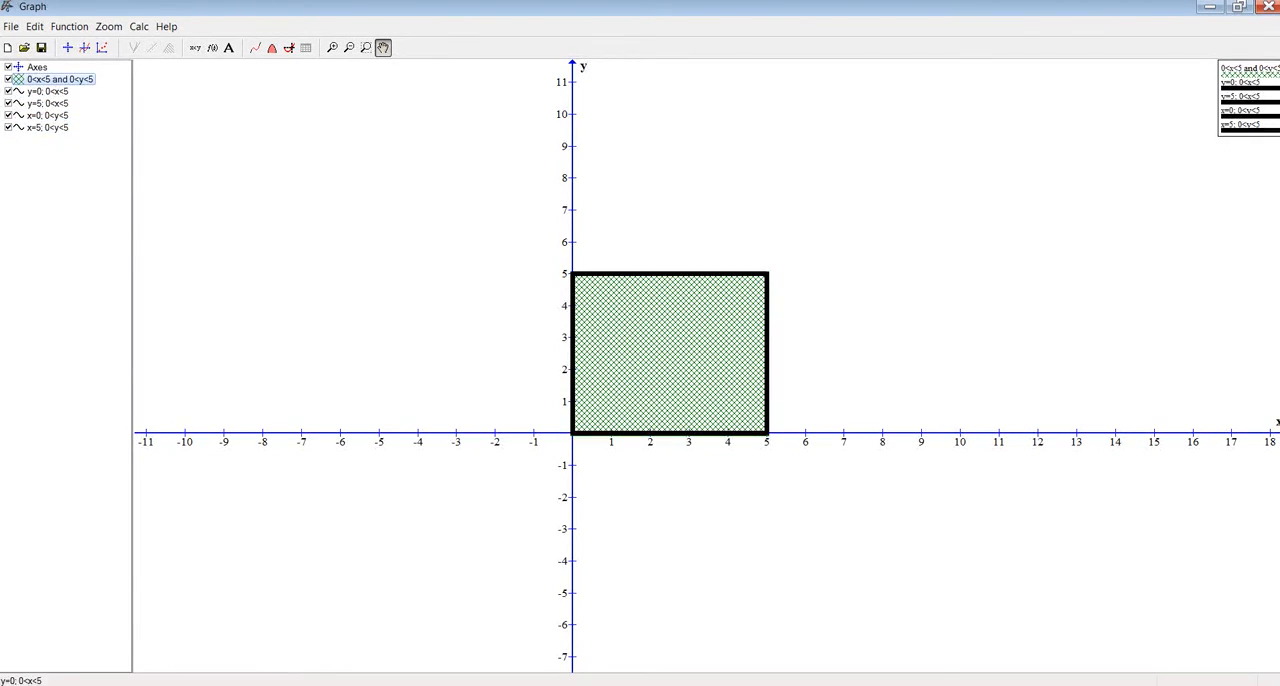